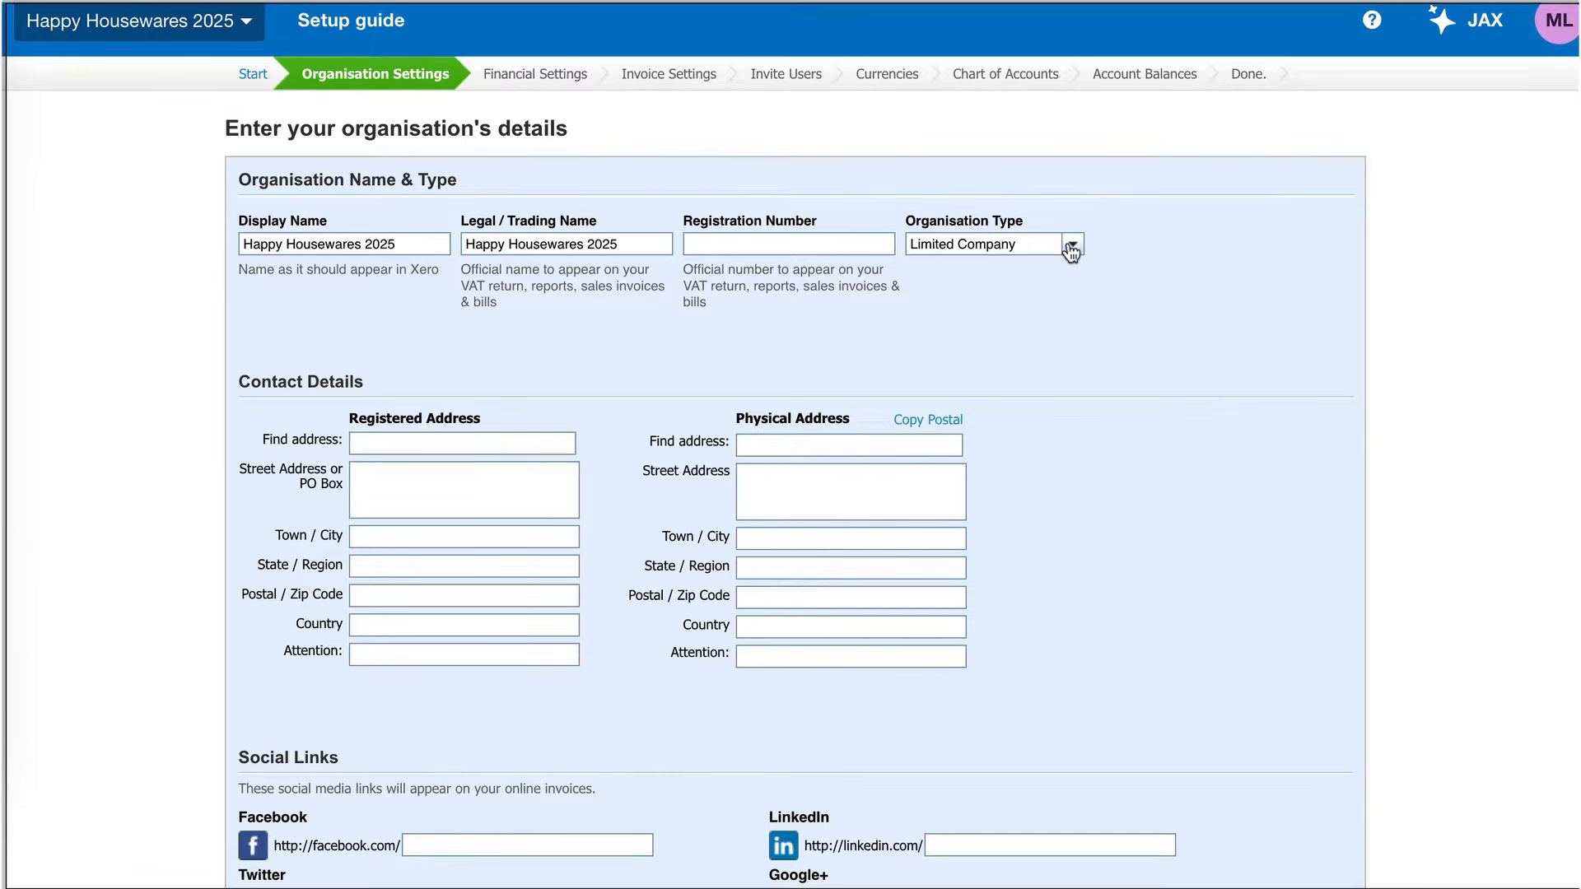
Set the organisation type to Sole Trader and continue to the financial settings
click(1071, 245)
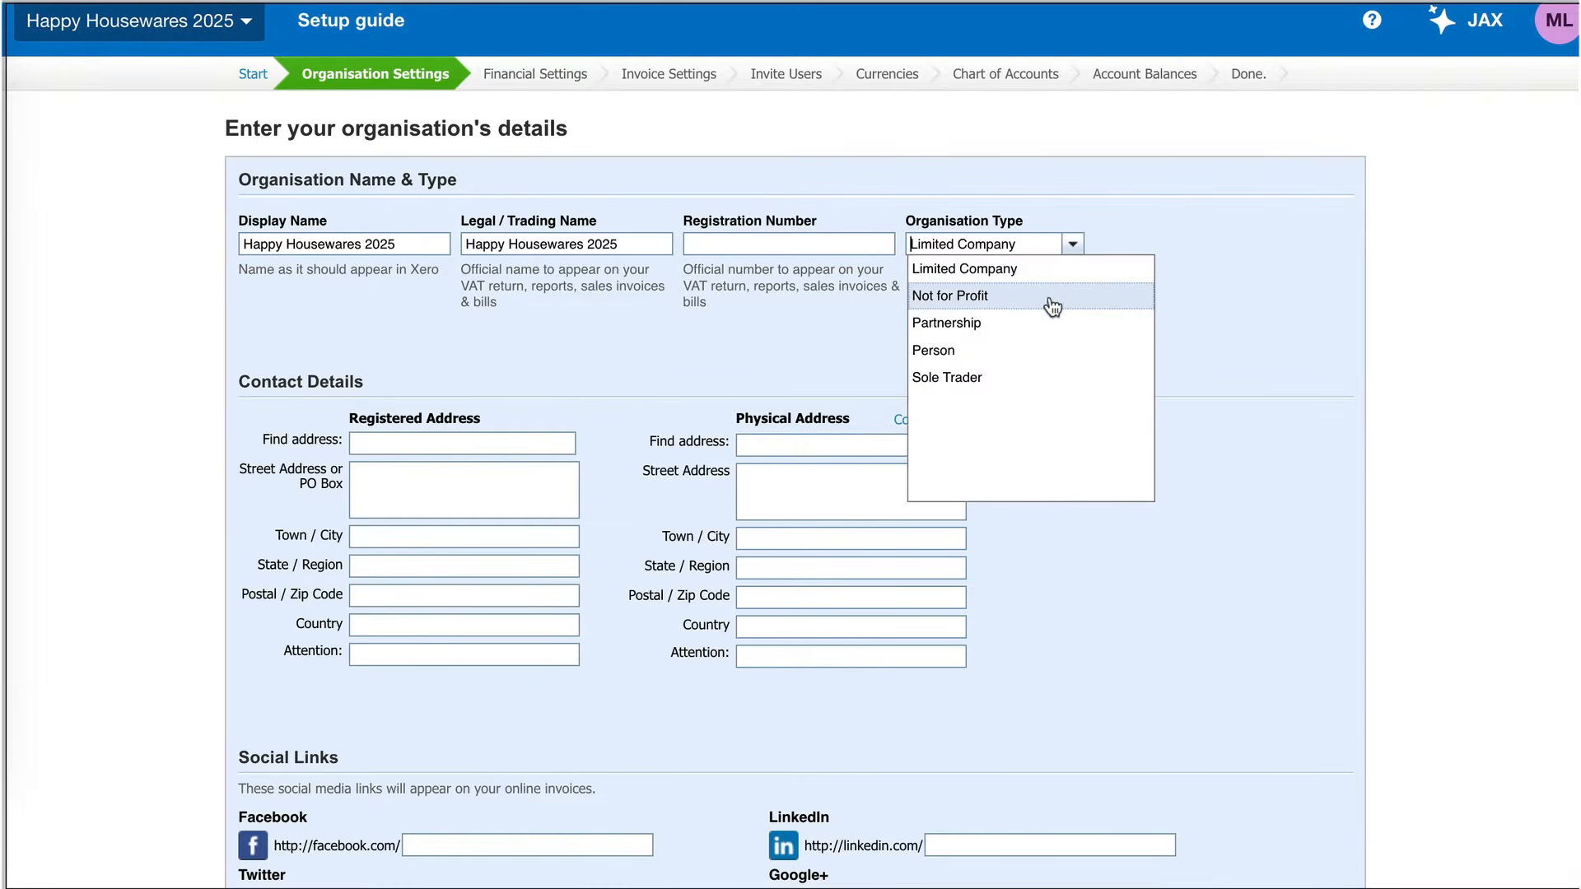
click(965, 379)
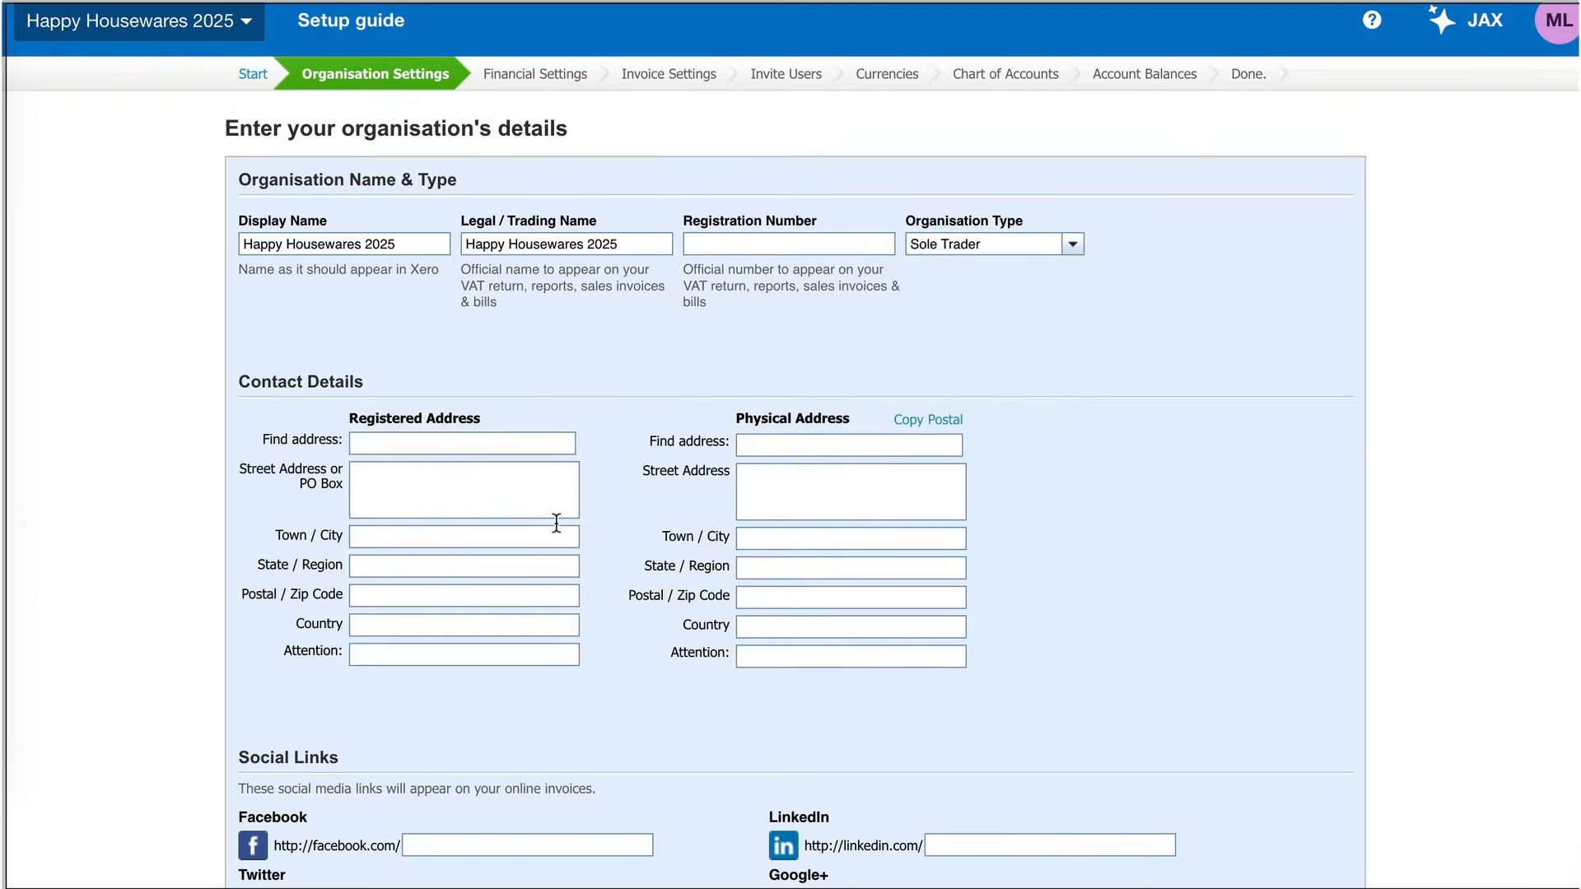
scroll(556, 522, down, 3)
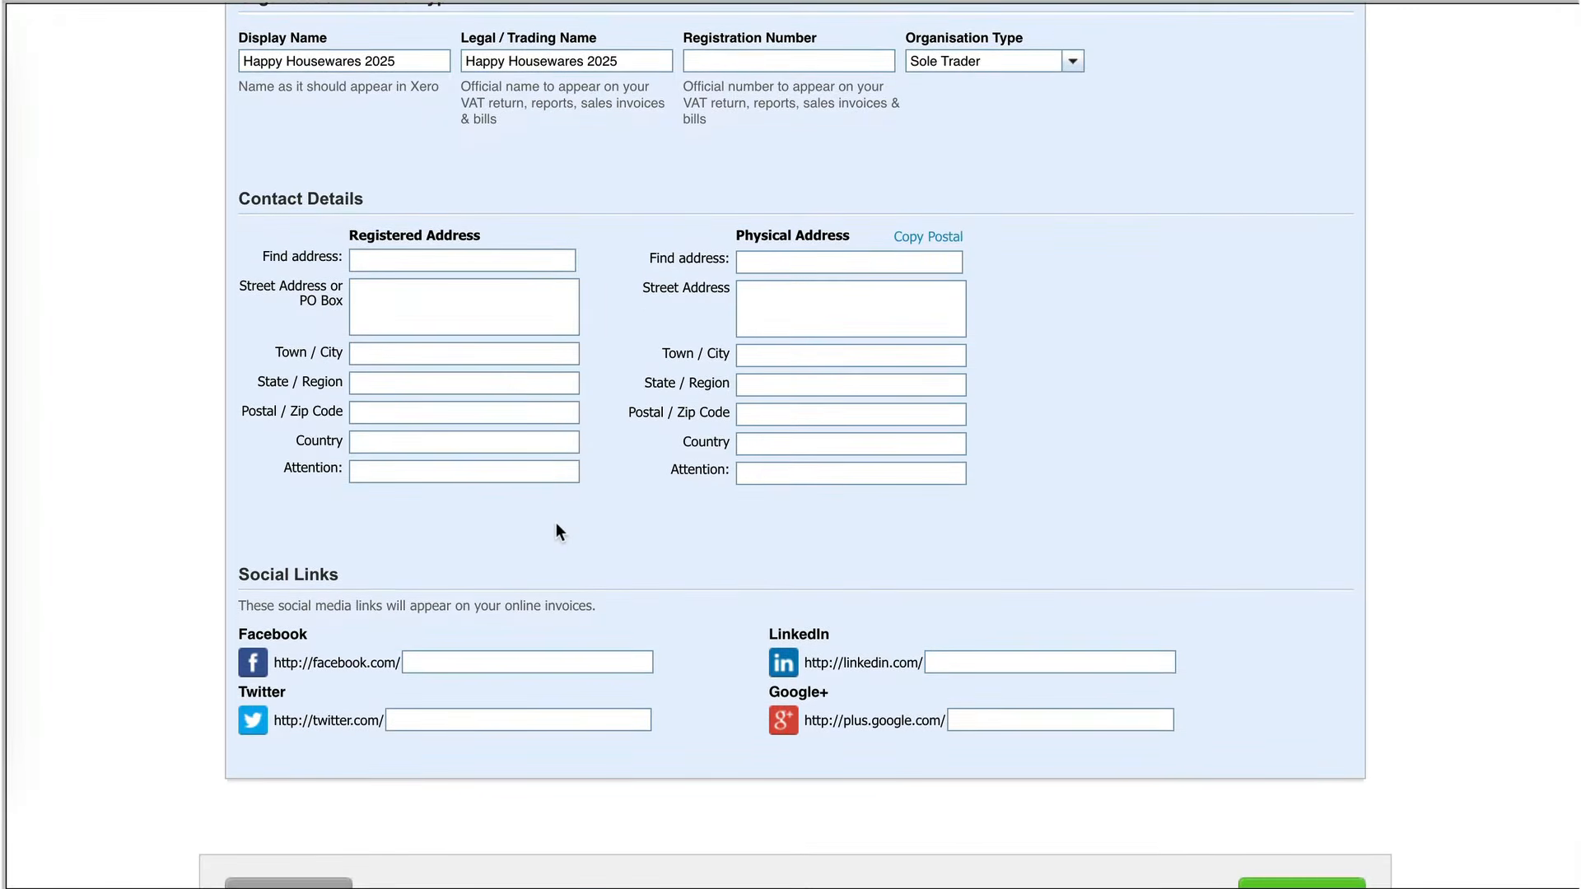
scroll(555, 532, down, 1)
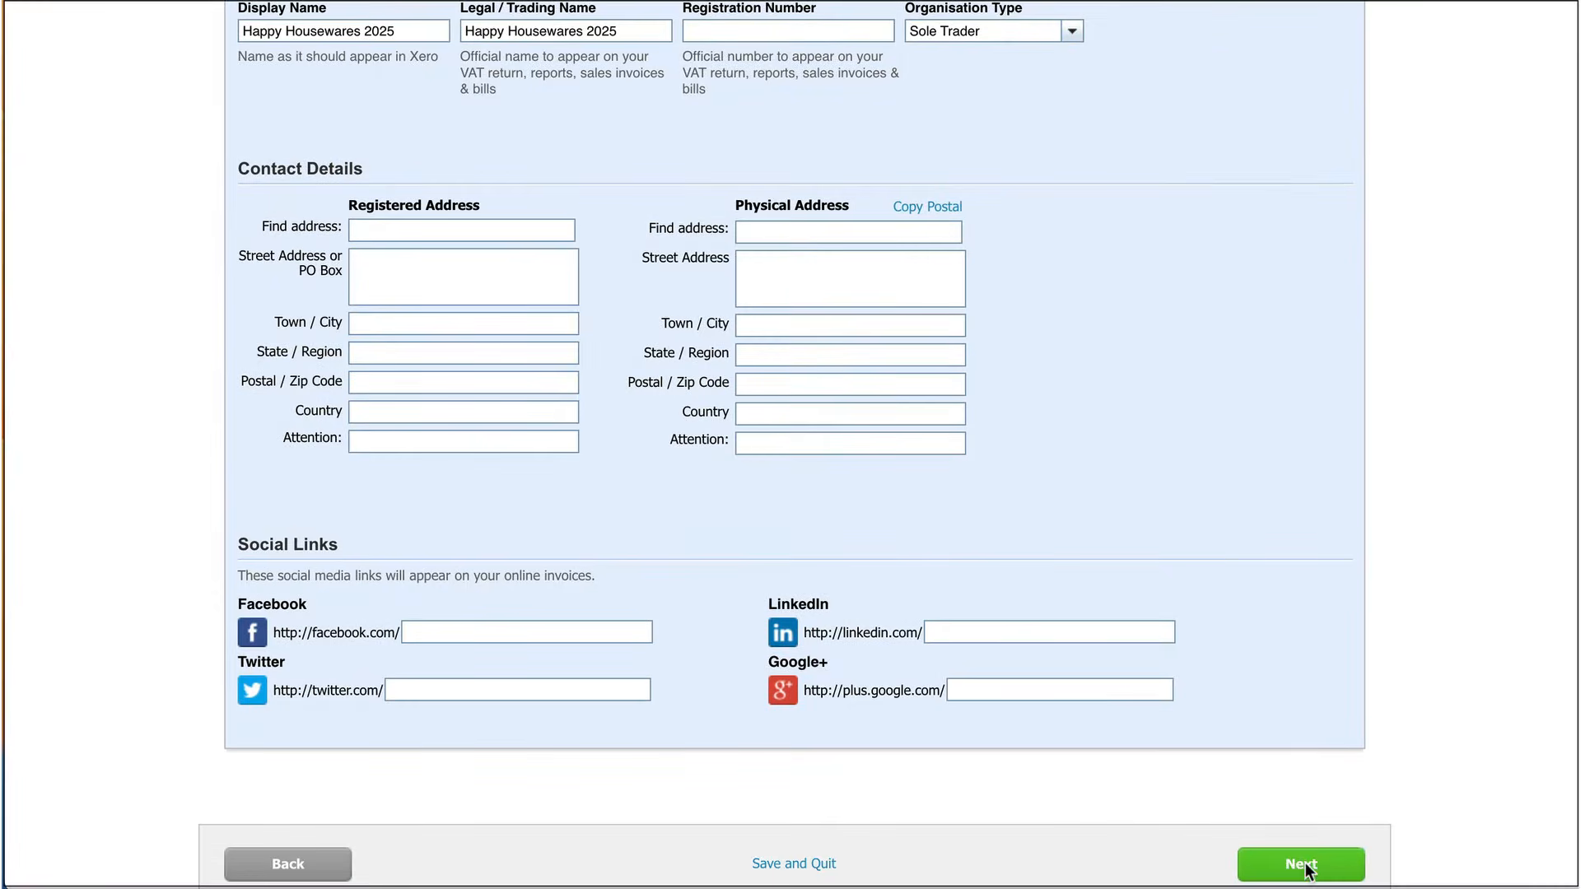
click(1309, 865)
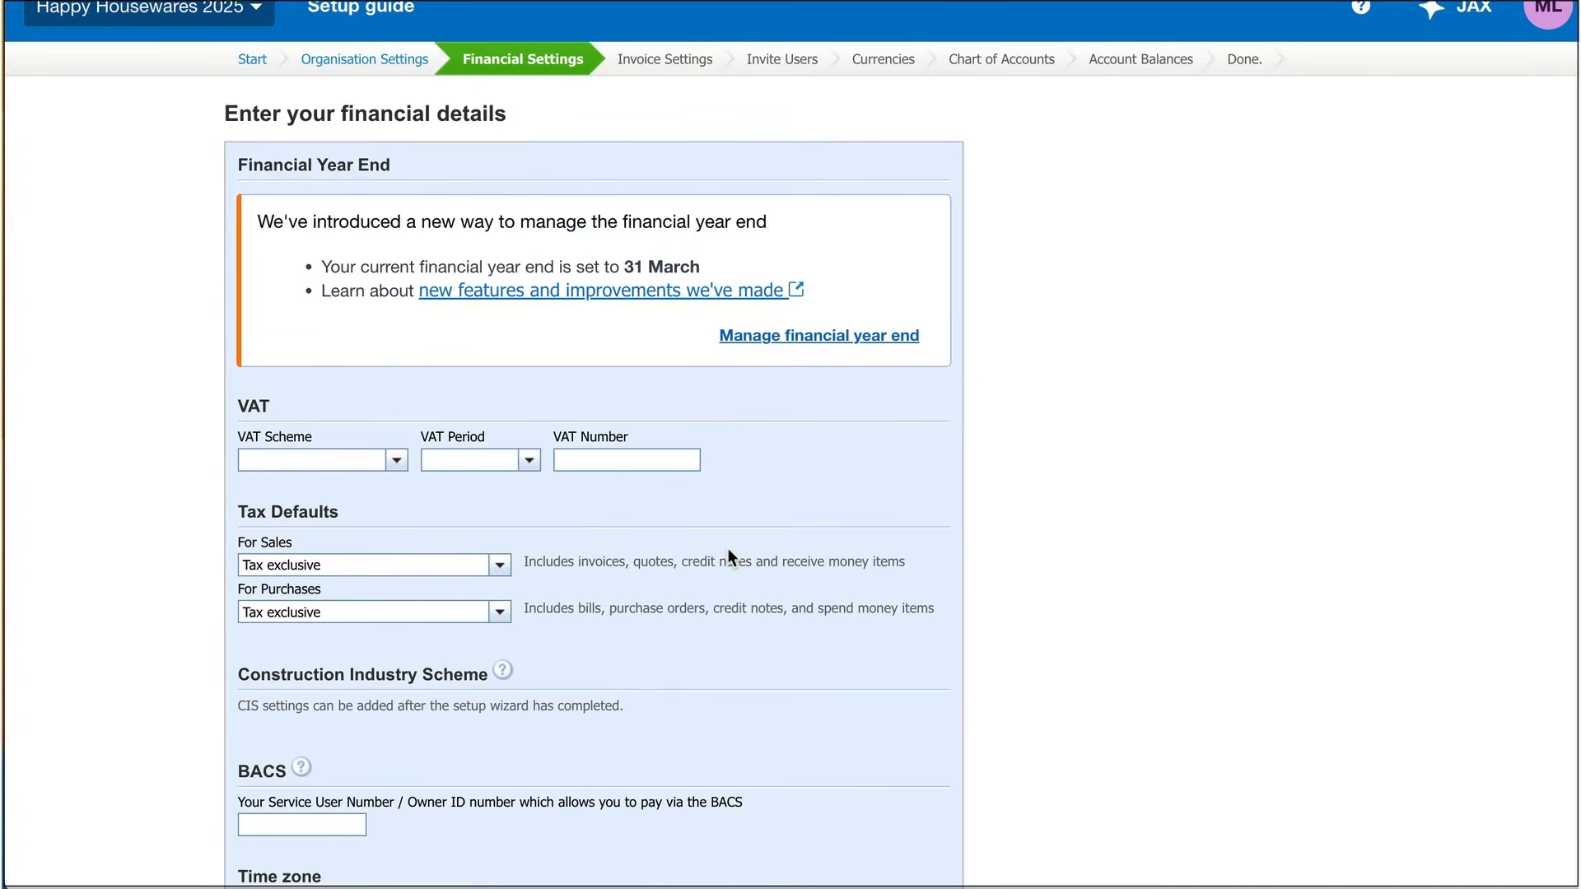
Set the VAT scheme to None and continue to the invoice settings
click(397, 462)
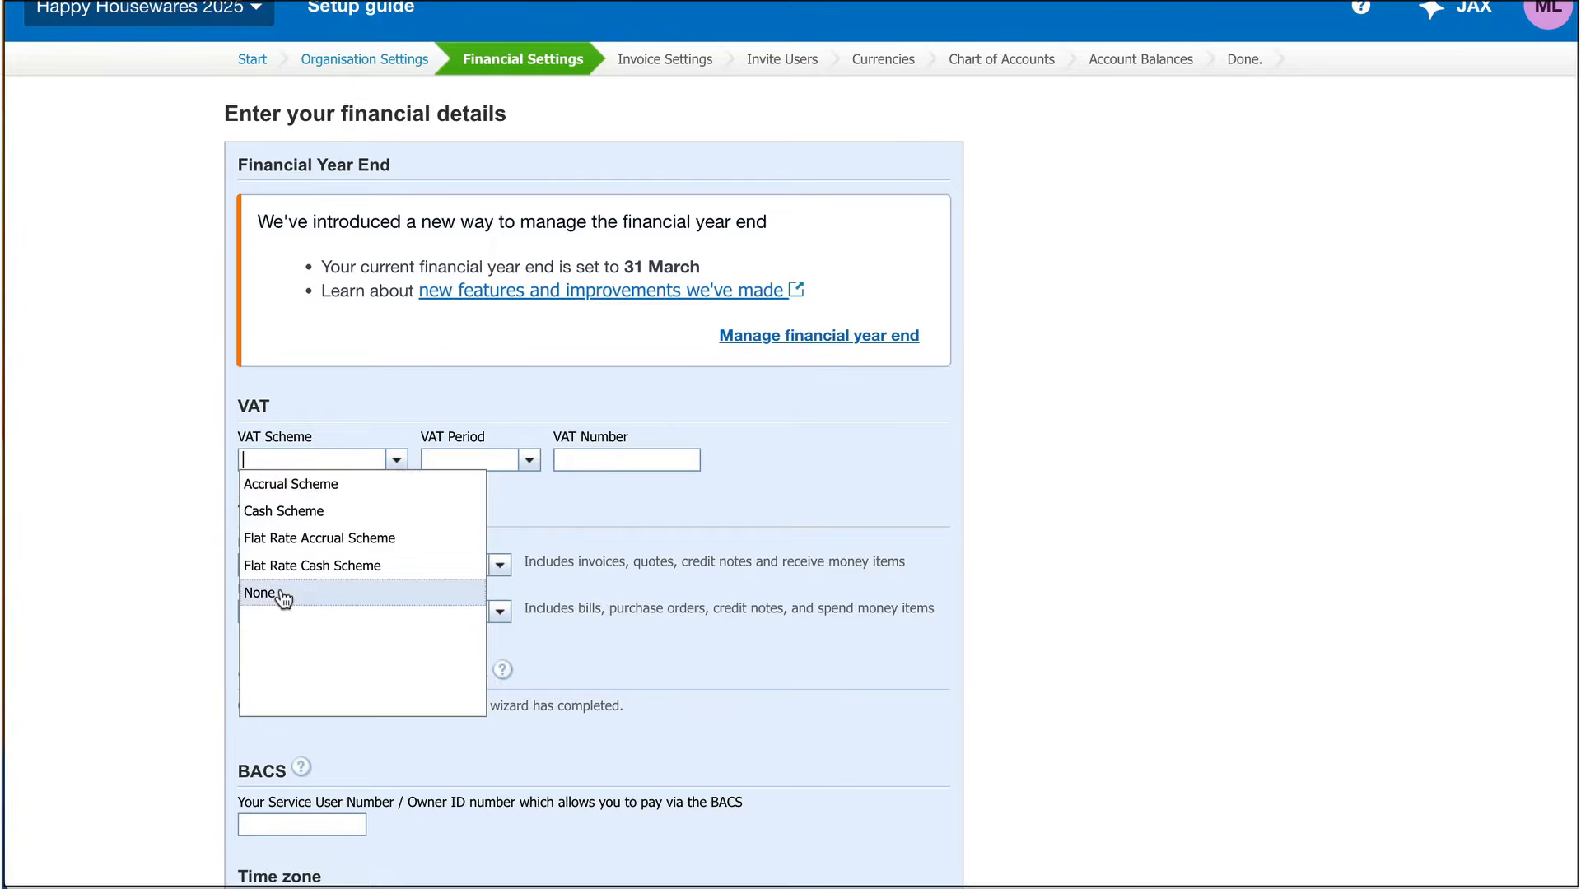
click(243, 594)
scroll(549, 512, down, 2)
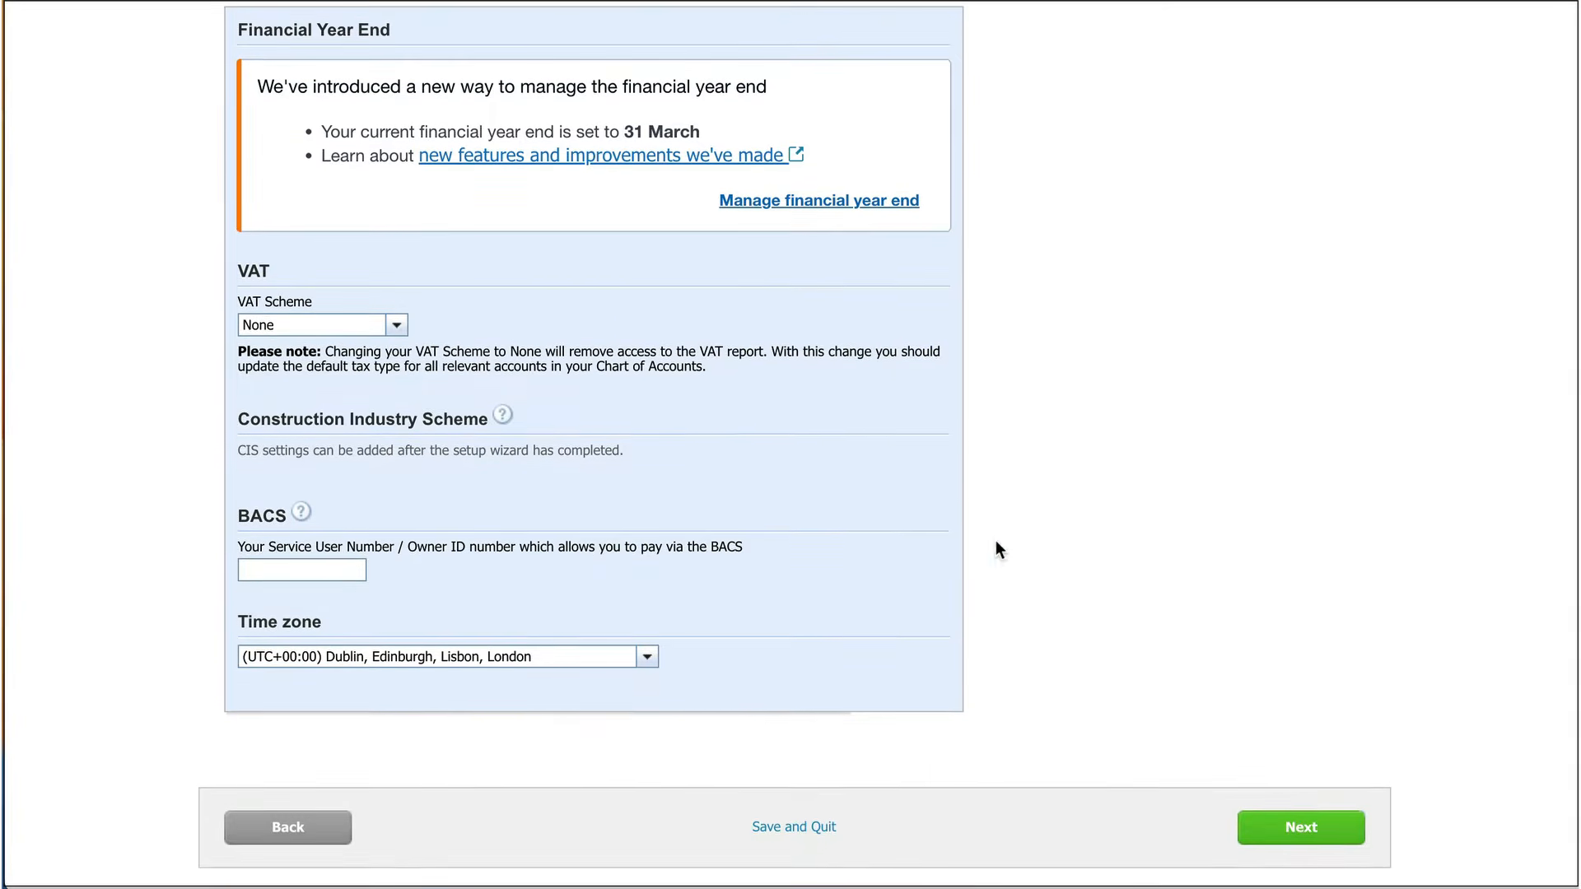
click(1278, 830)
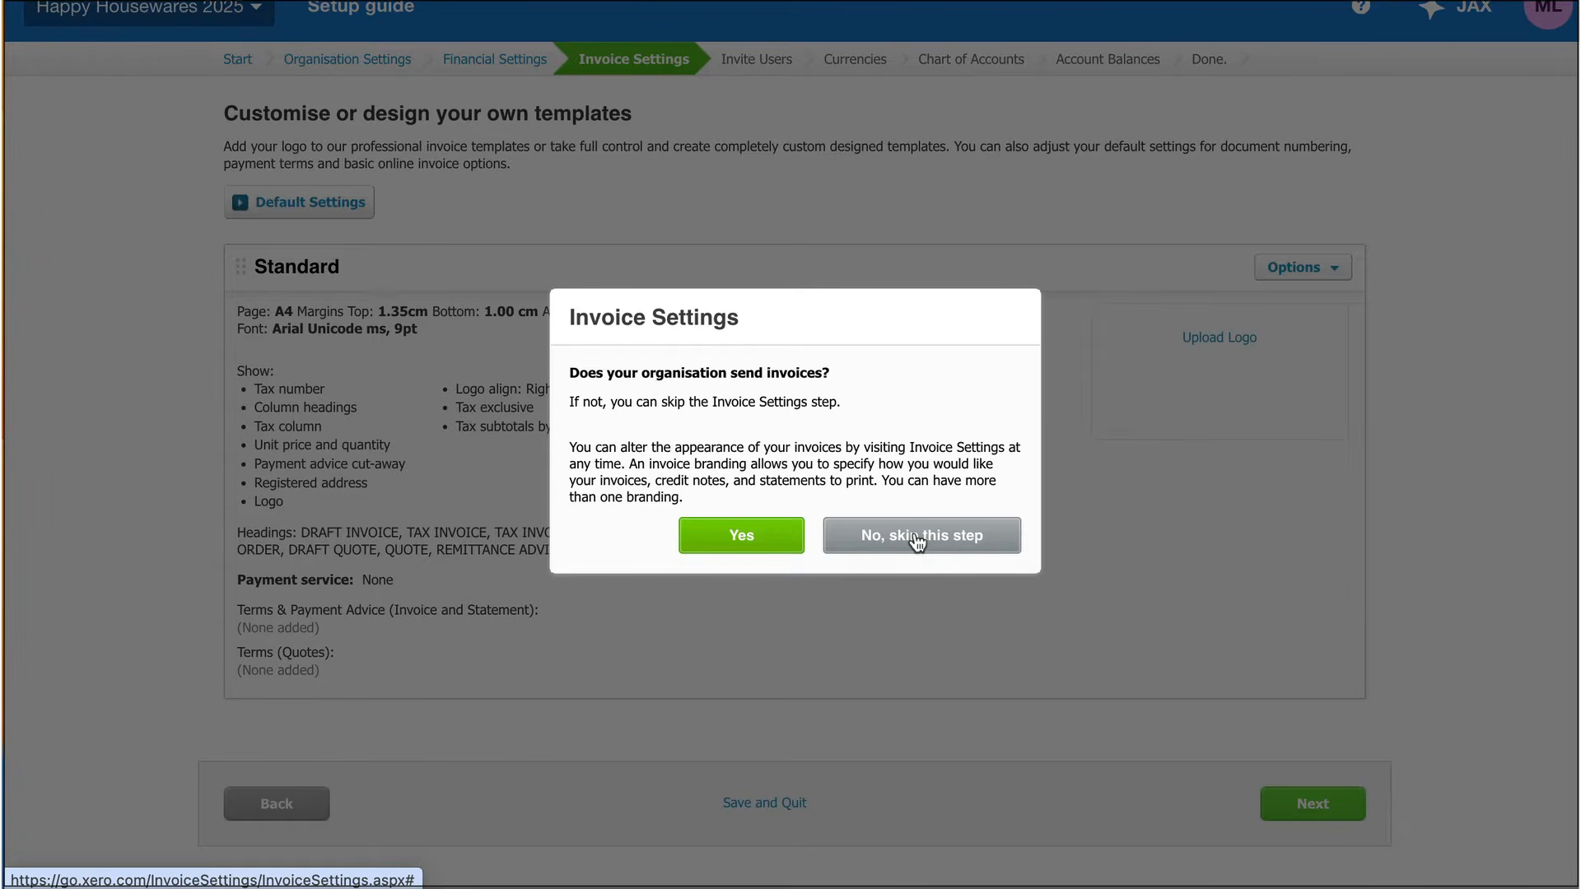
Skip the invoice settings, invite users and currencies stages, and accept the default Chart of Accounts provided by Xero
click(916, 537)
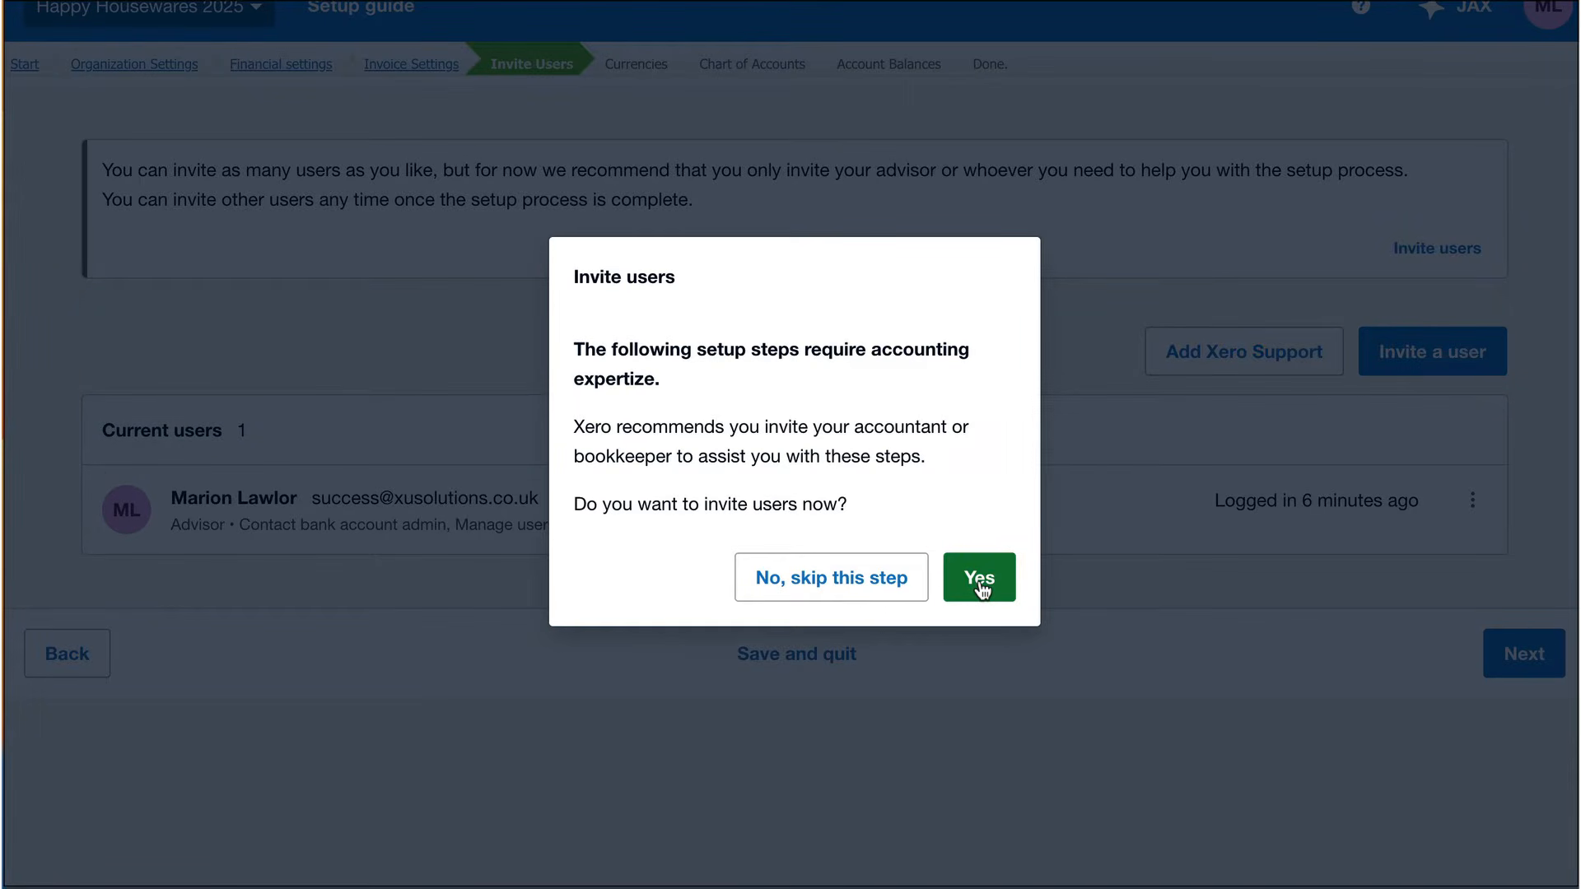
click(826, 579)
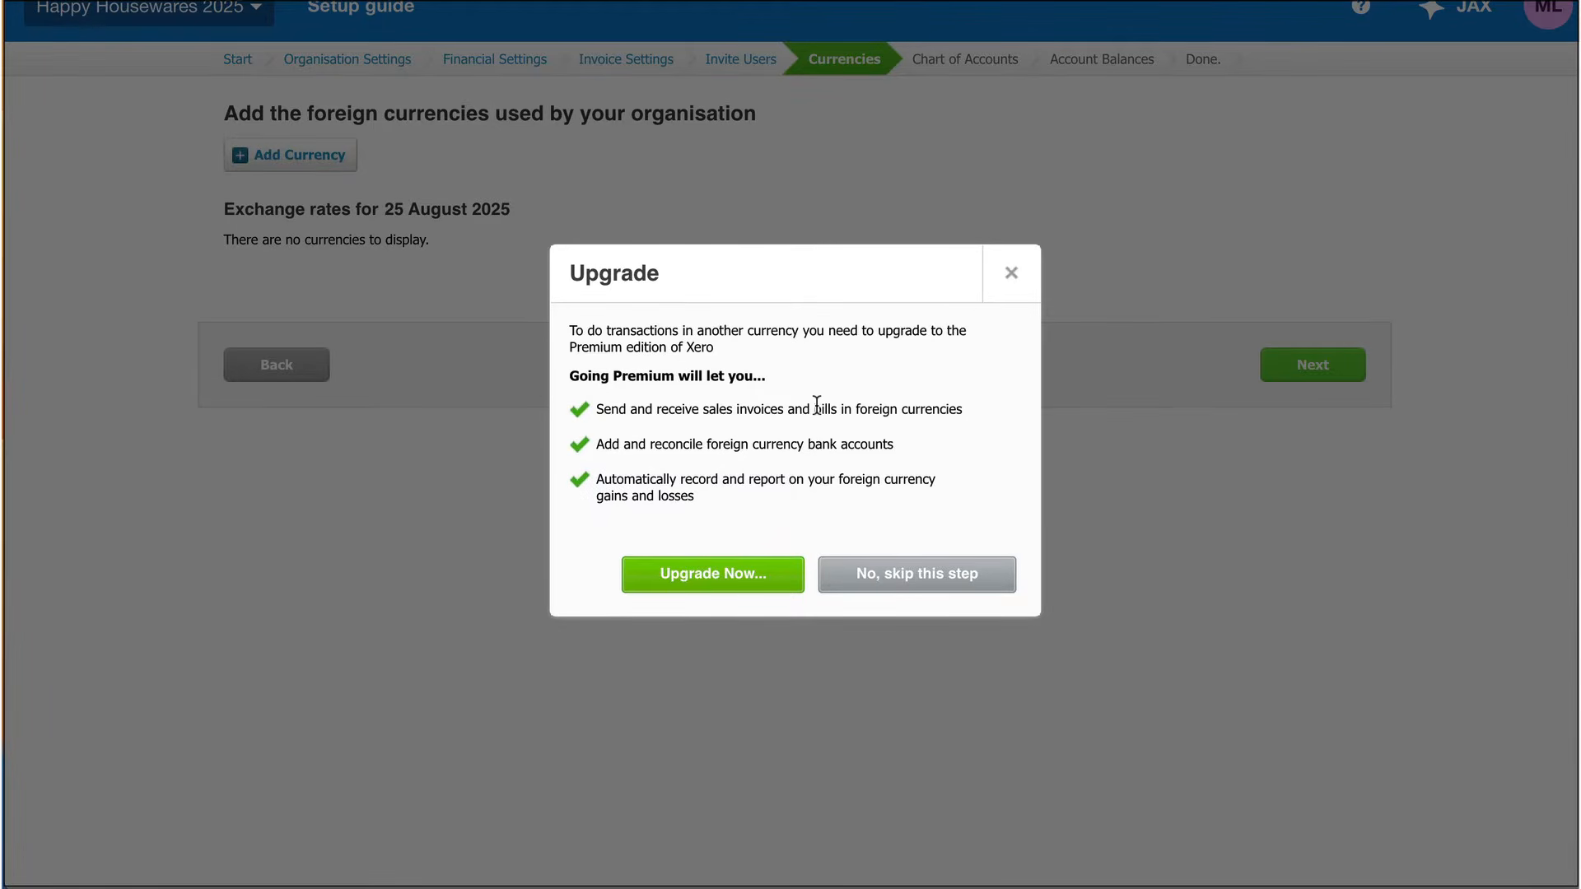
click(909, 579)
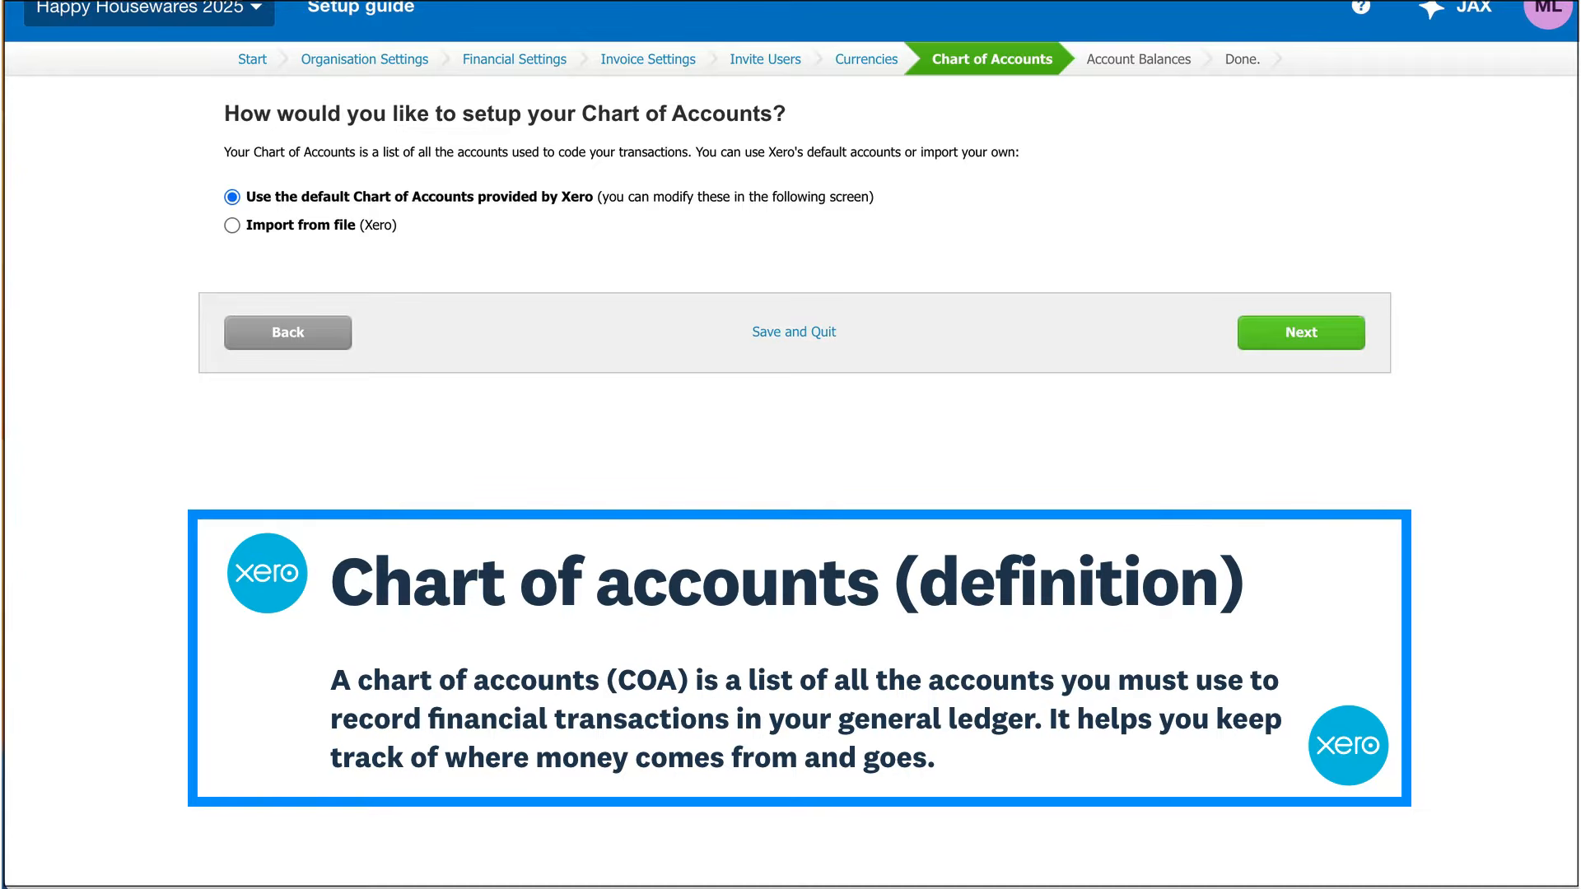
click(1305, 336)
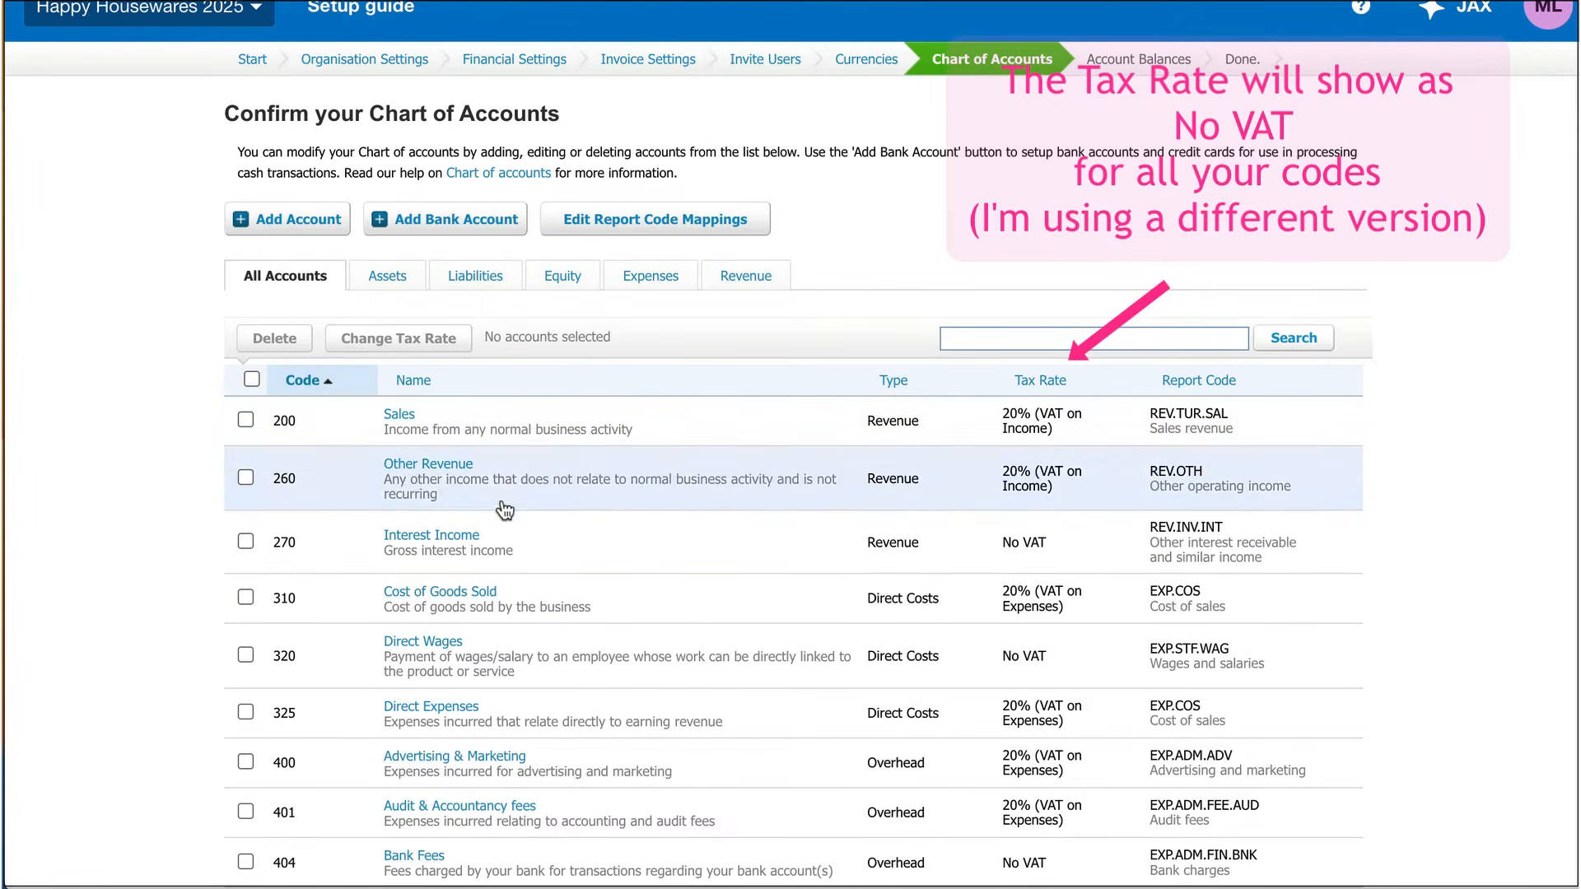
Review the chart of accounts and delete the Entertainment-100% business account, code 420
scroll(500, 543, down, 1)
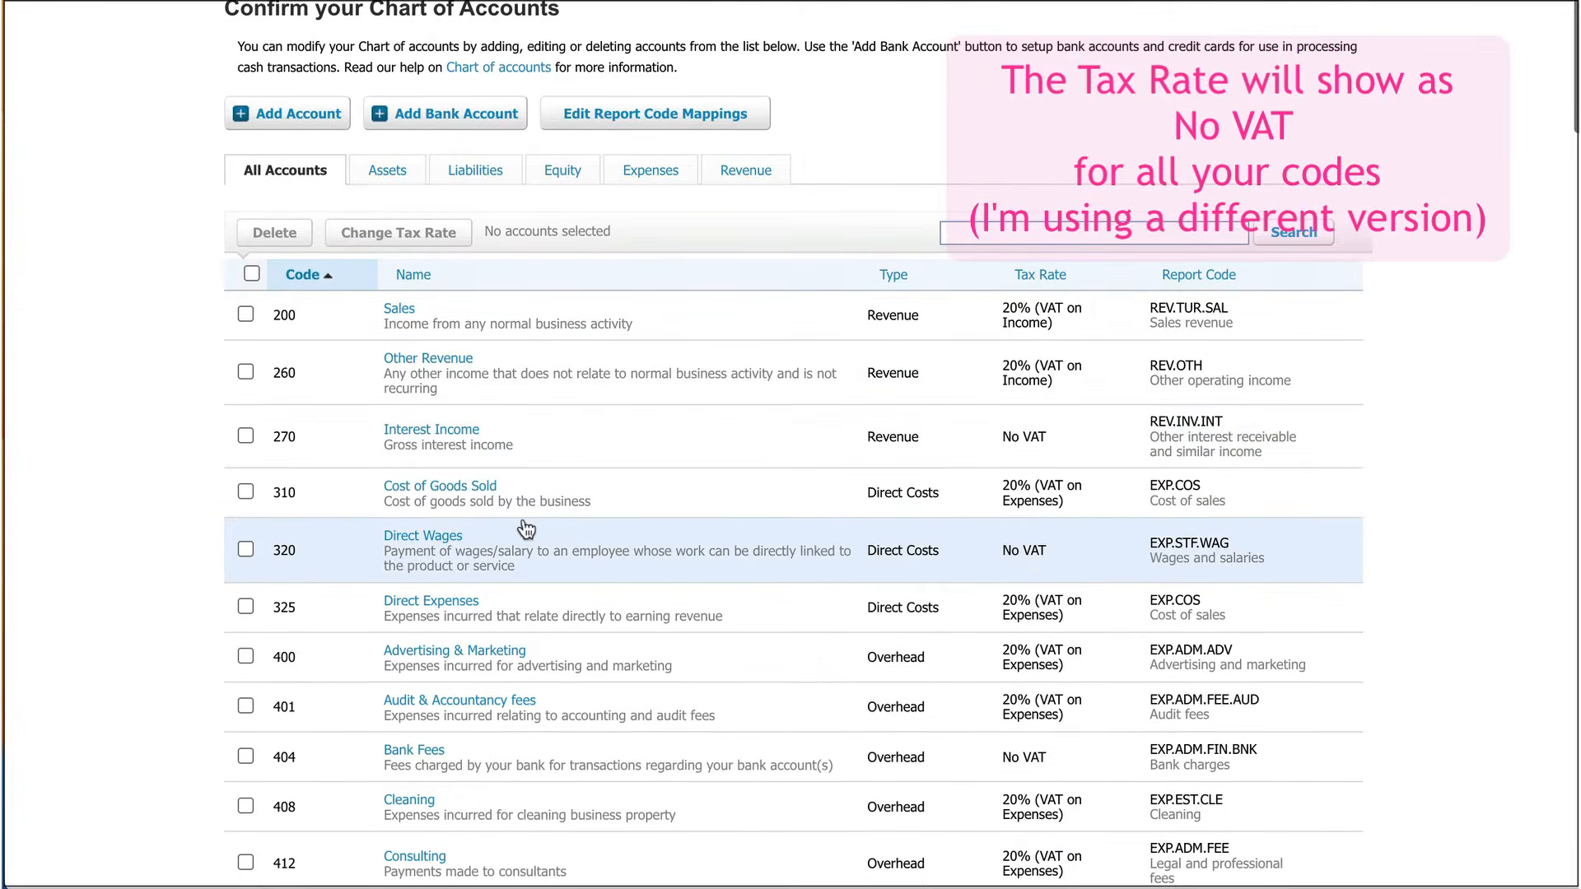
scroll(537, 528, down, 1)
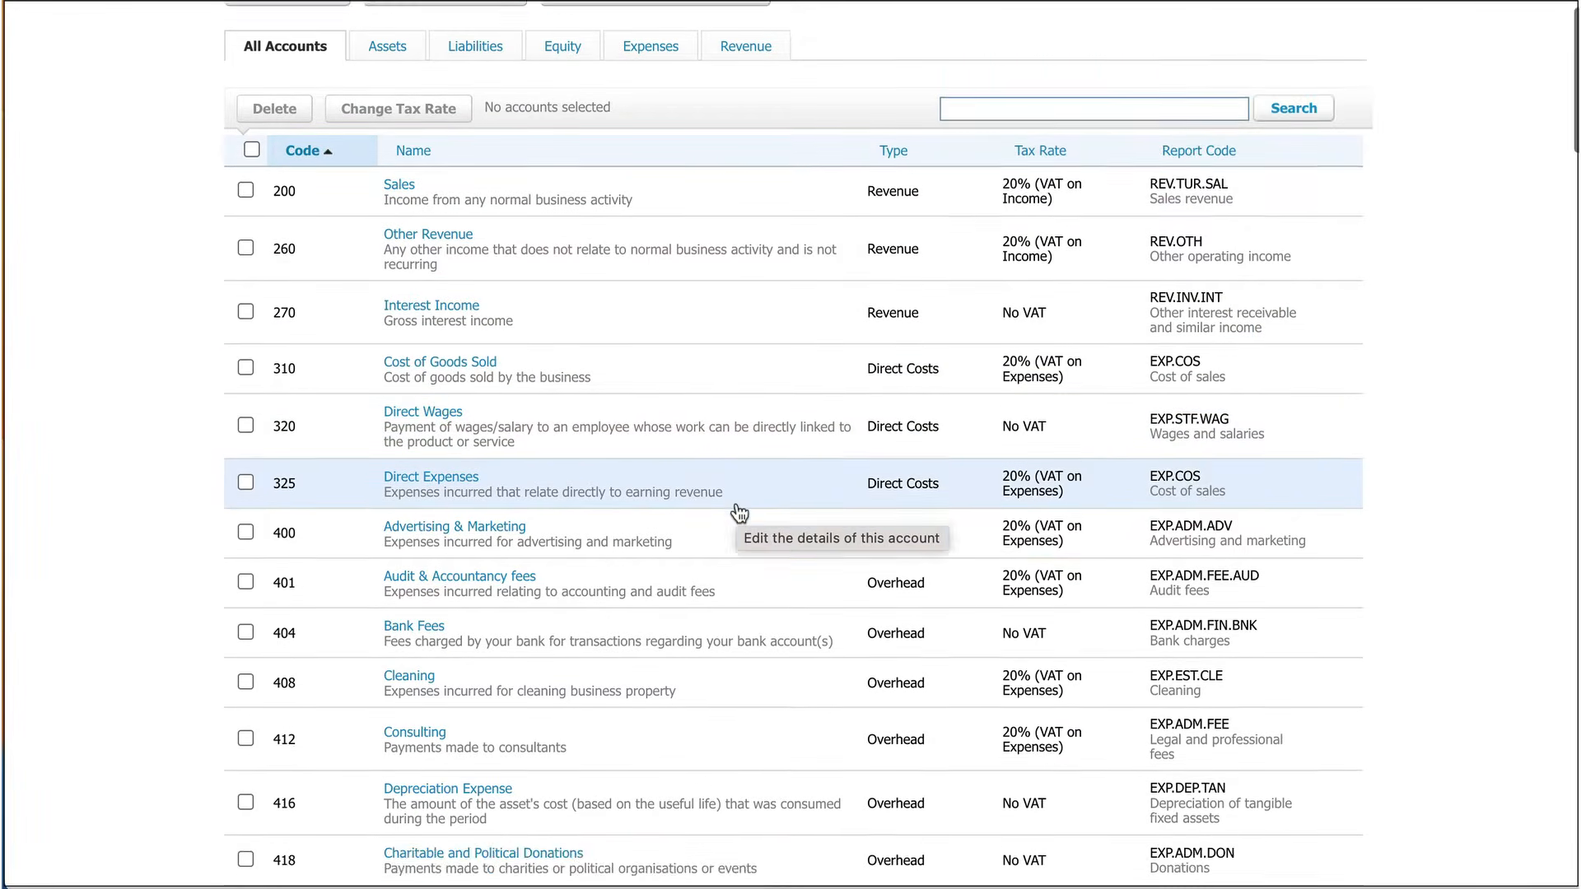
scroll(739, 514, up, 2)
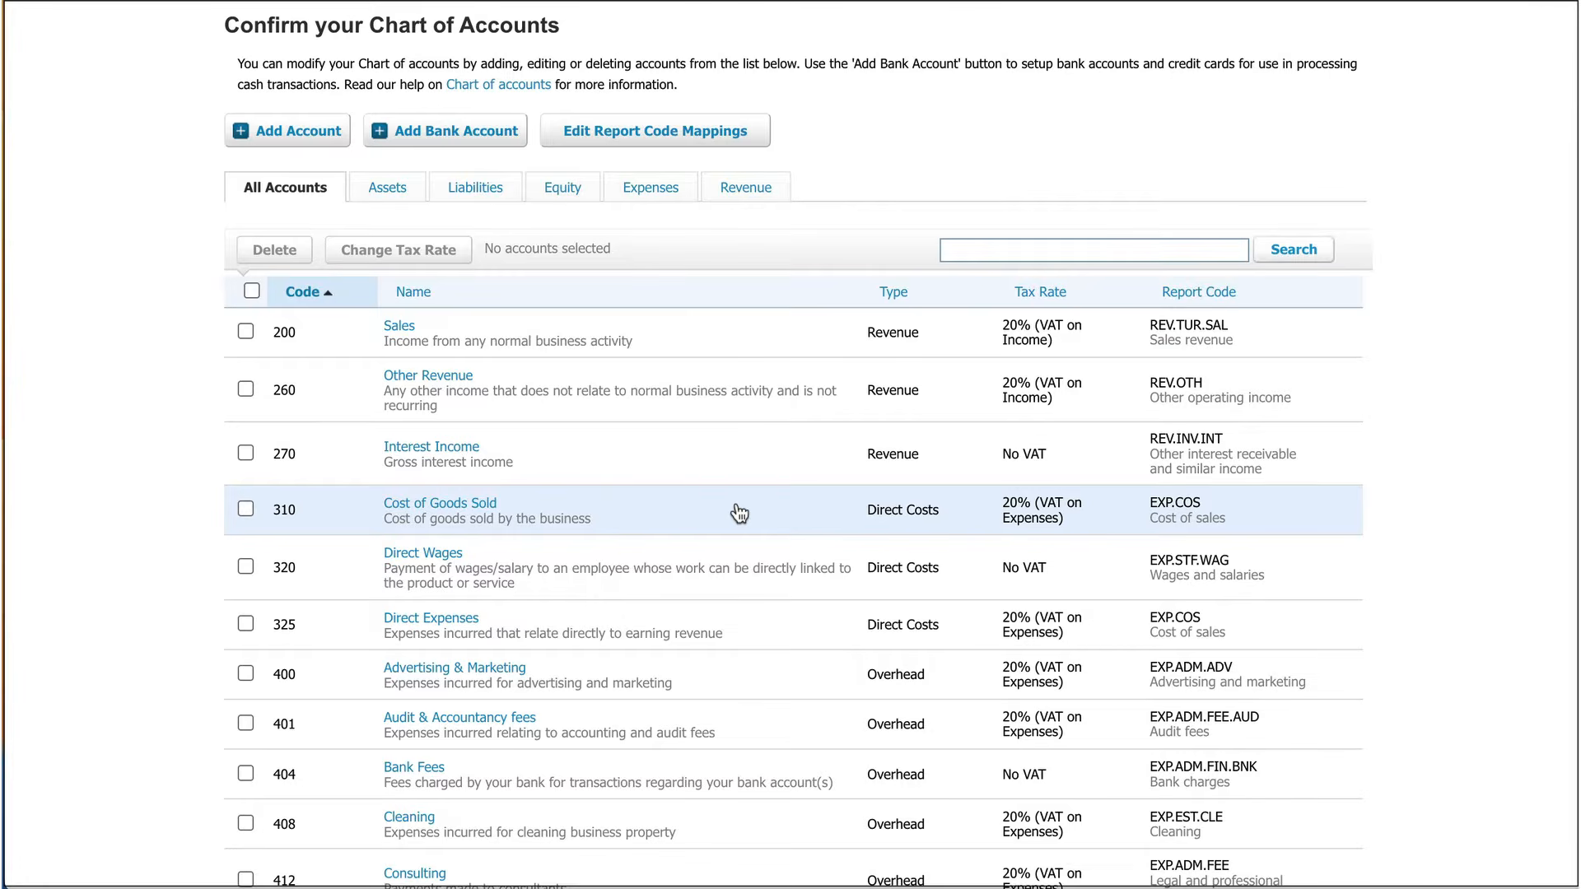
scroll(741, 514, down, 1)
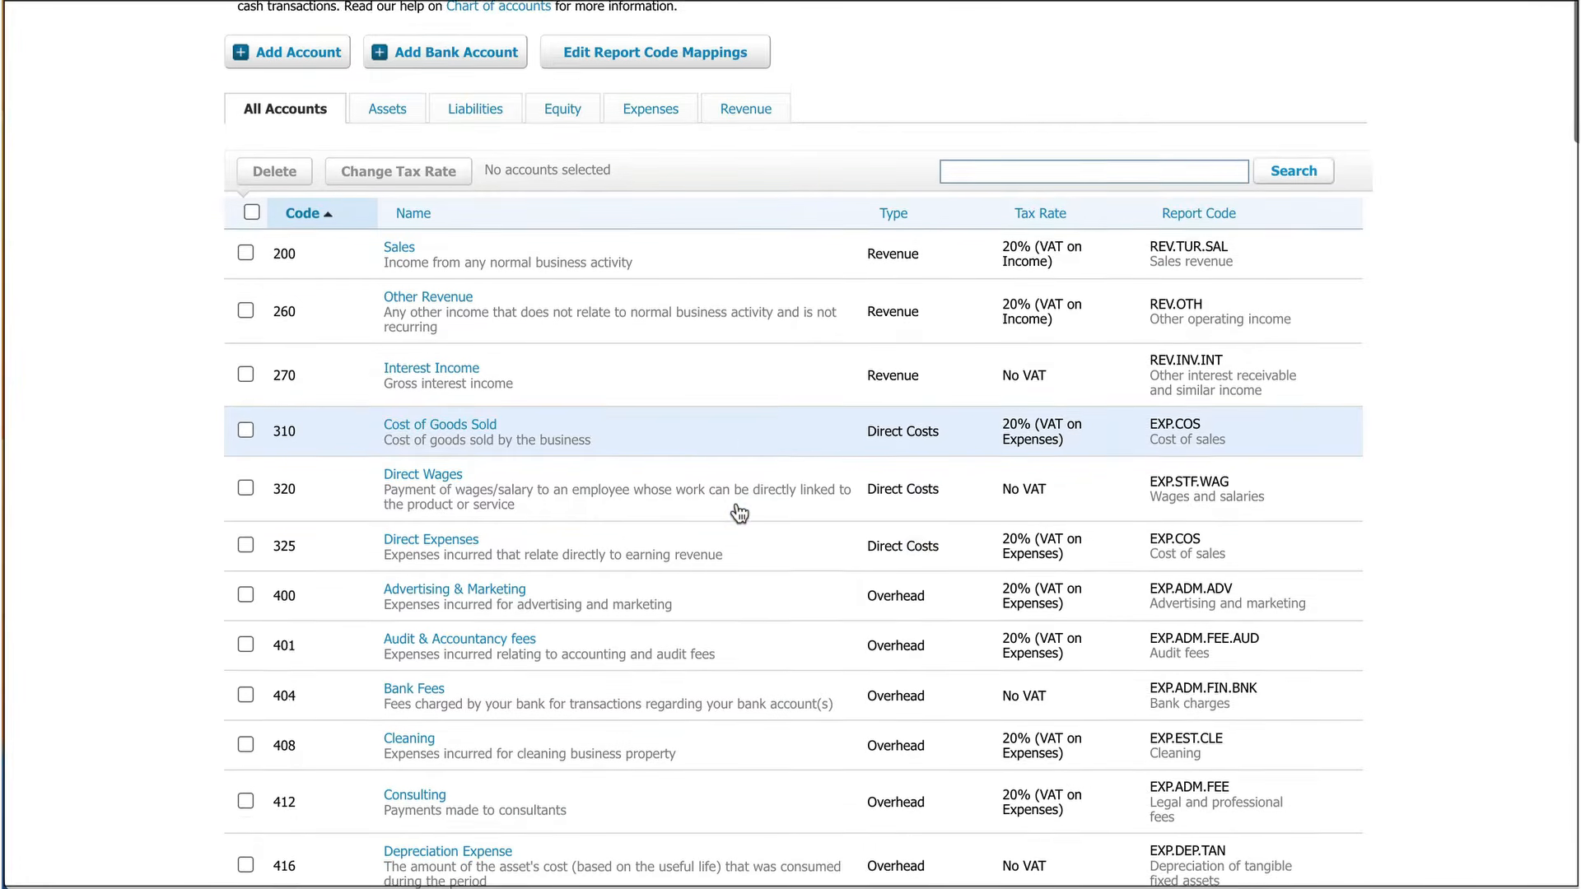
scroll(787, 516, down, 1)
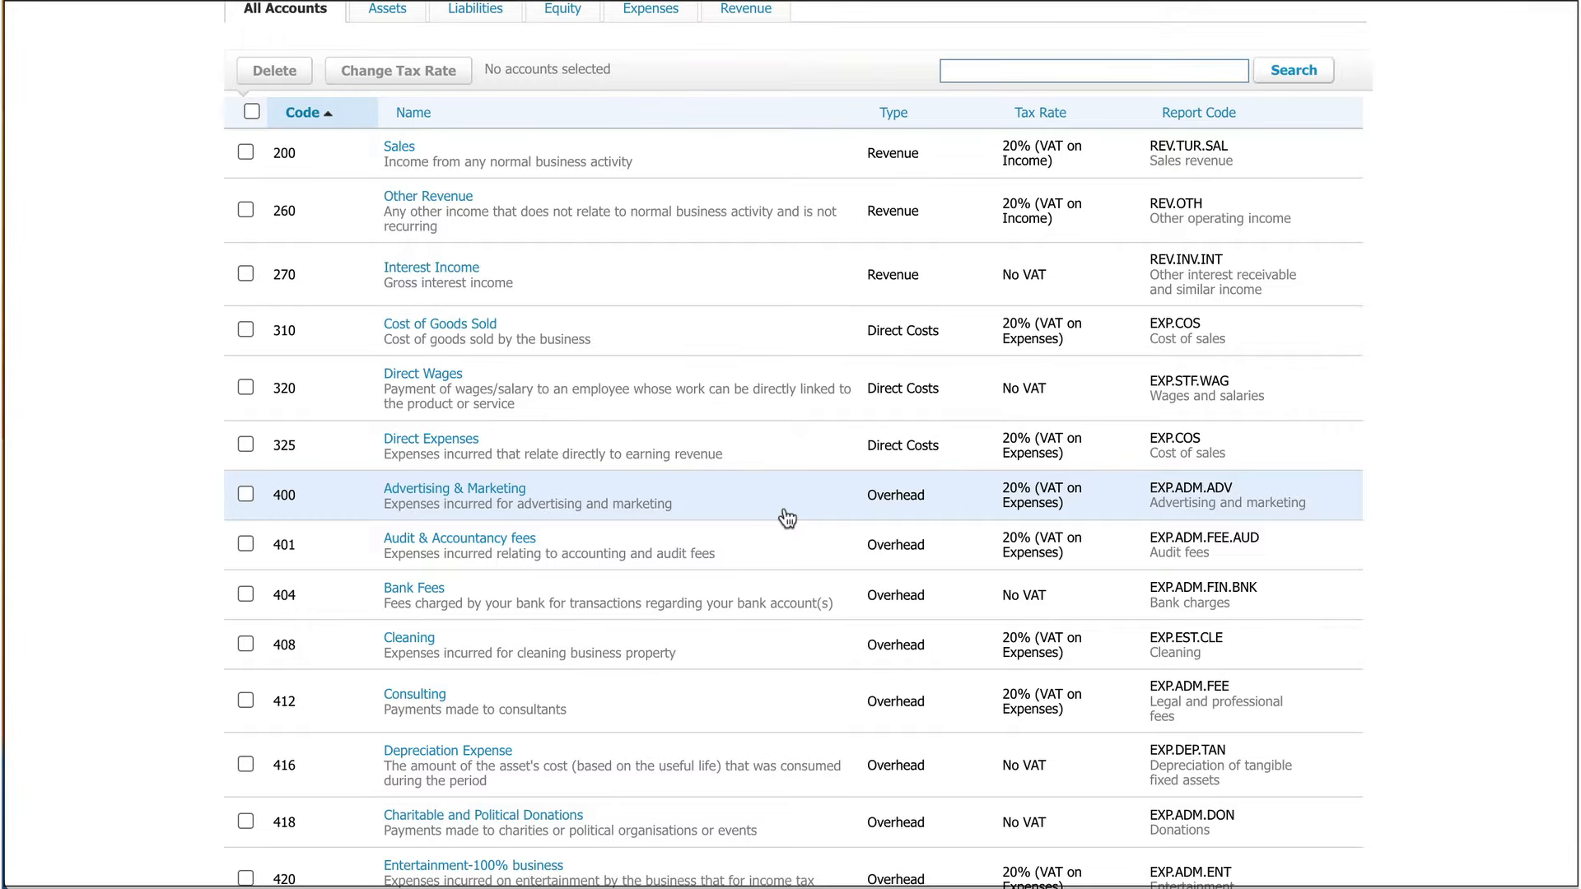
scroll(786, 516, down, 1)
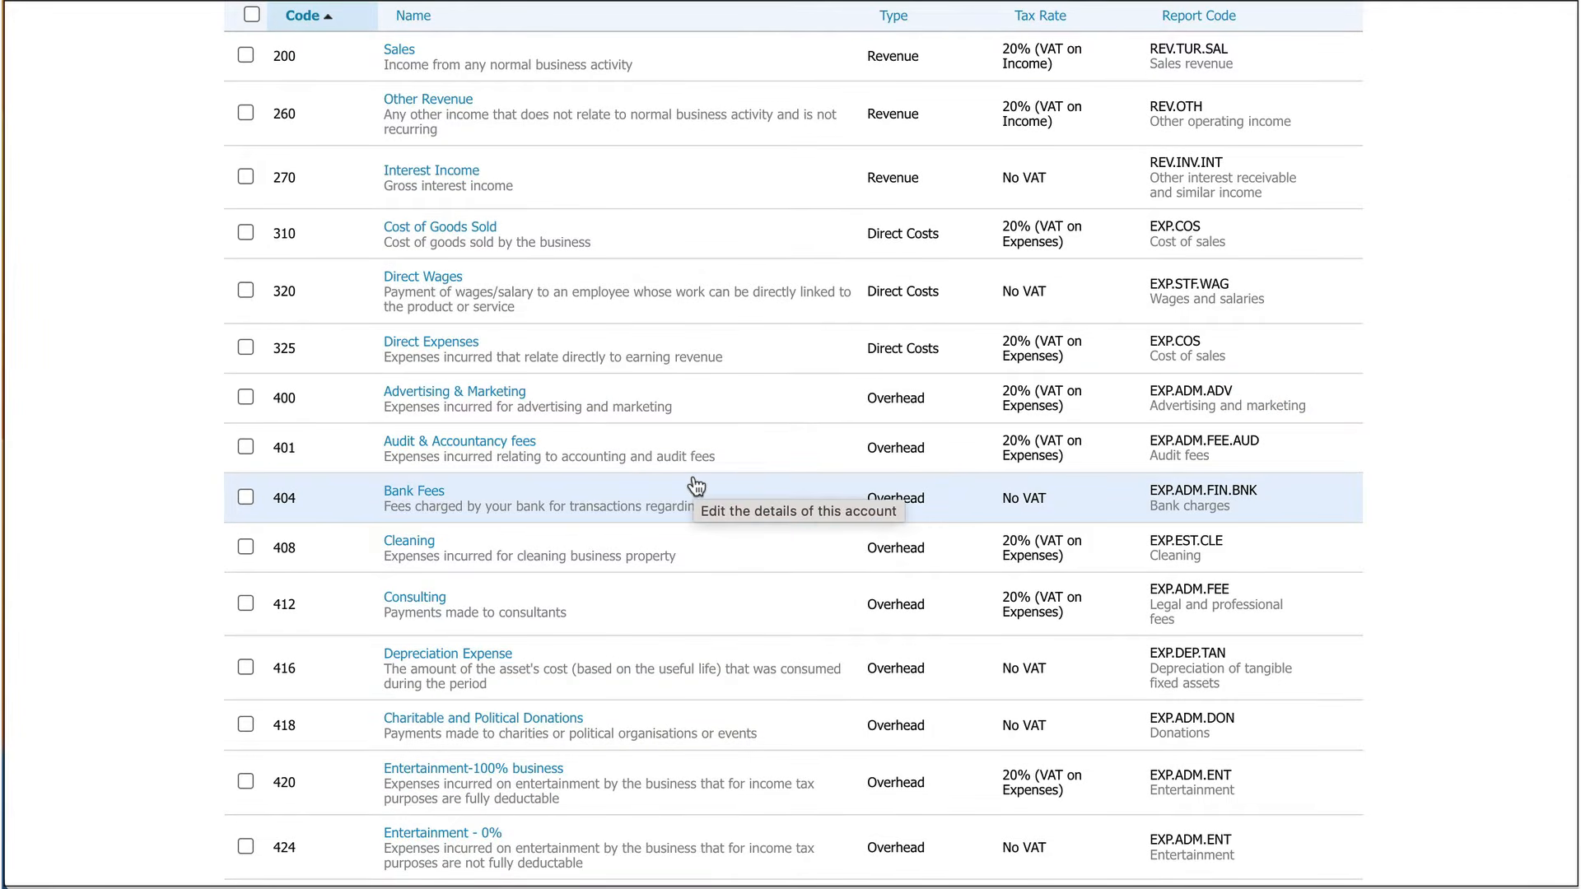
scroll(696, 486, down, 1)
scroll(696, 487, down, 2)
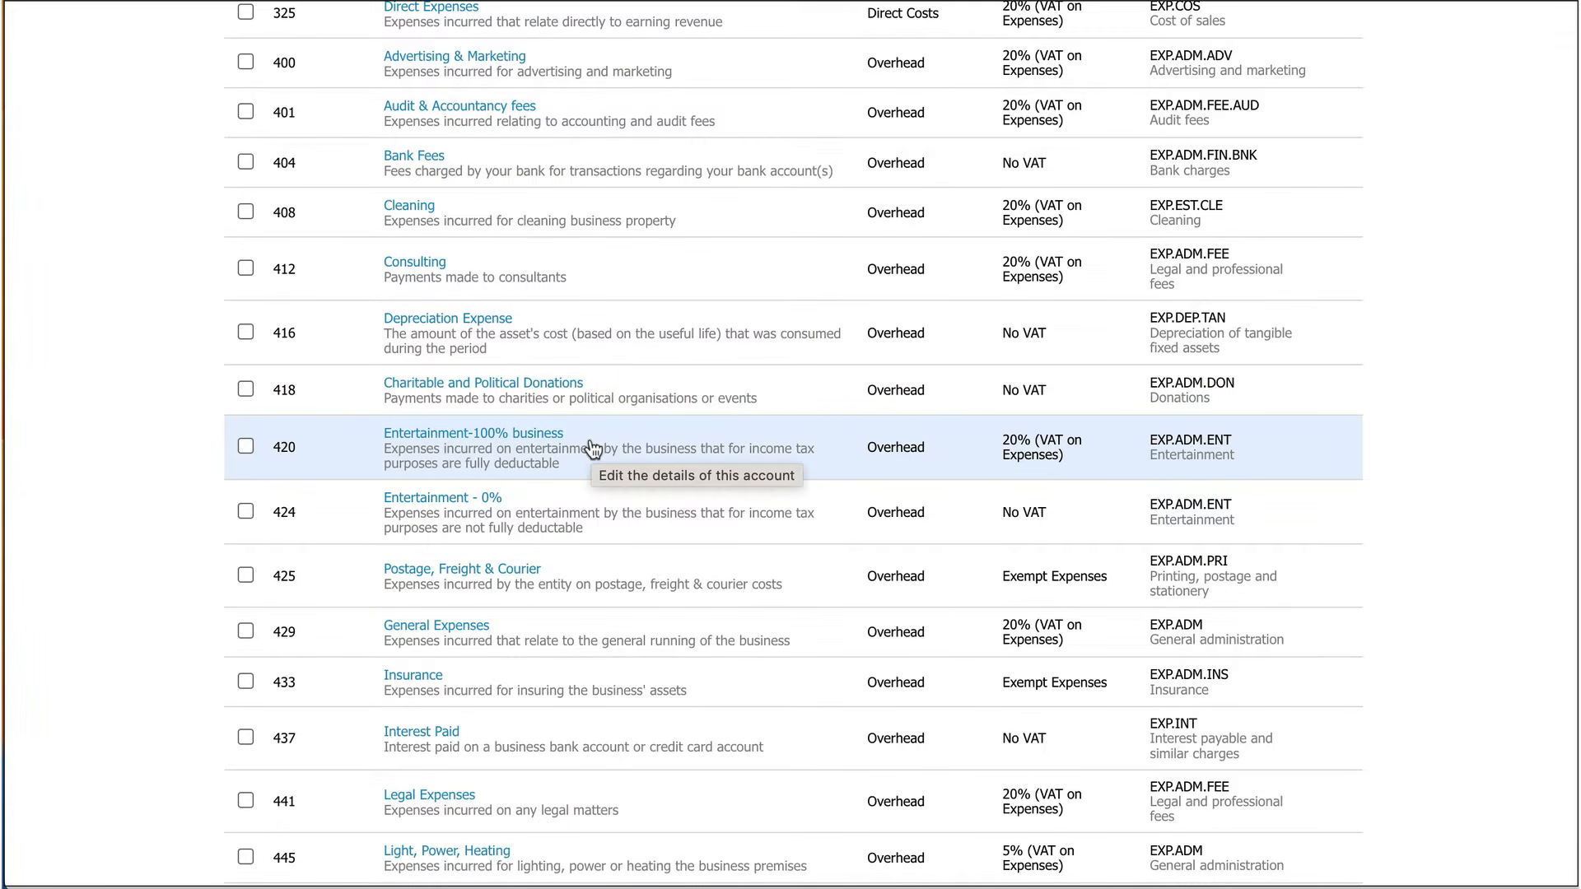
click(245, 446)
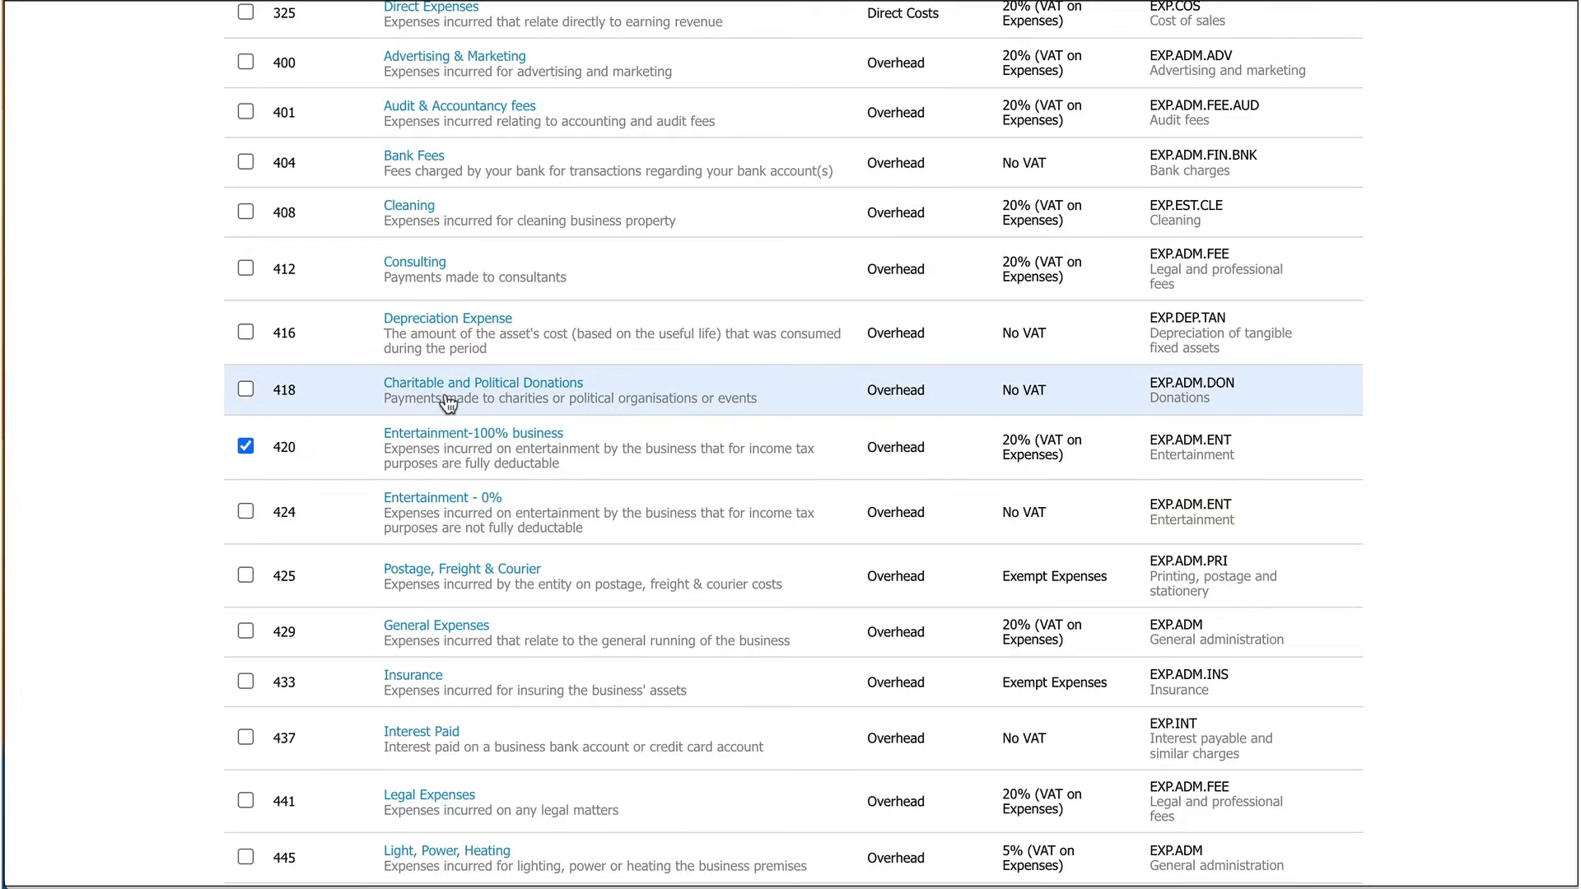
scroll(443, 395, up, 7)
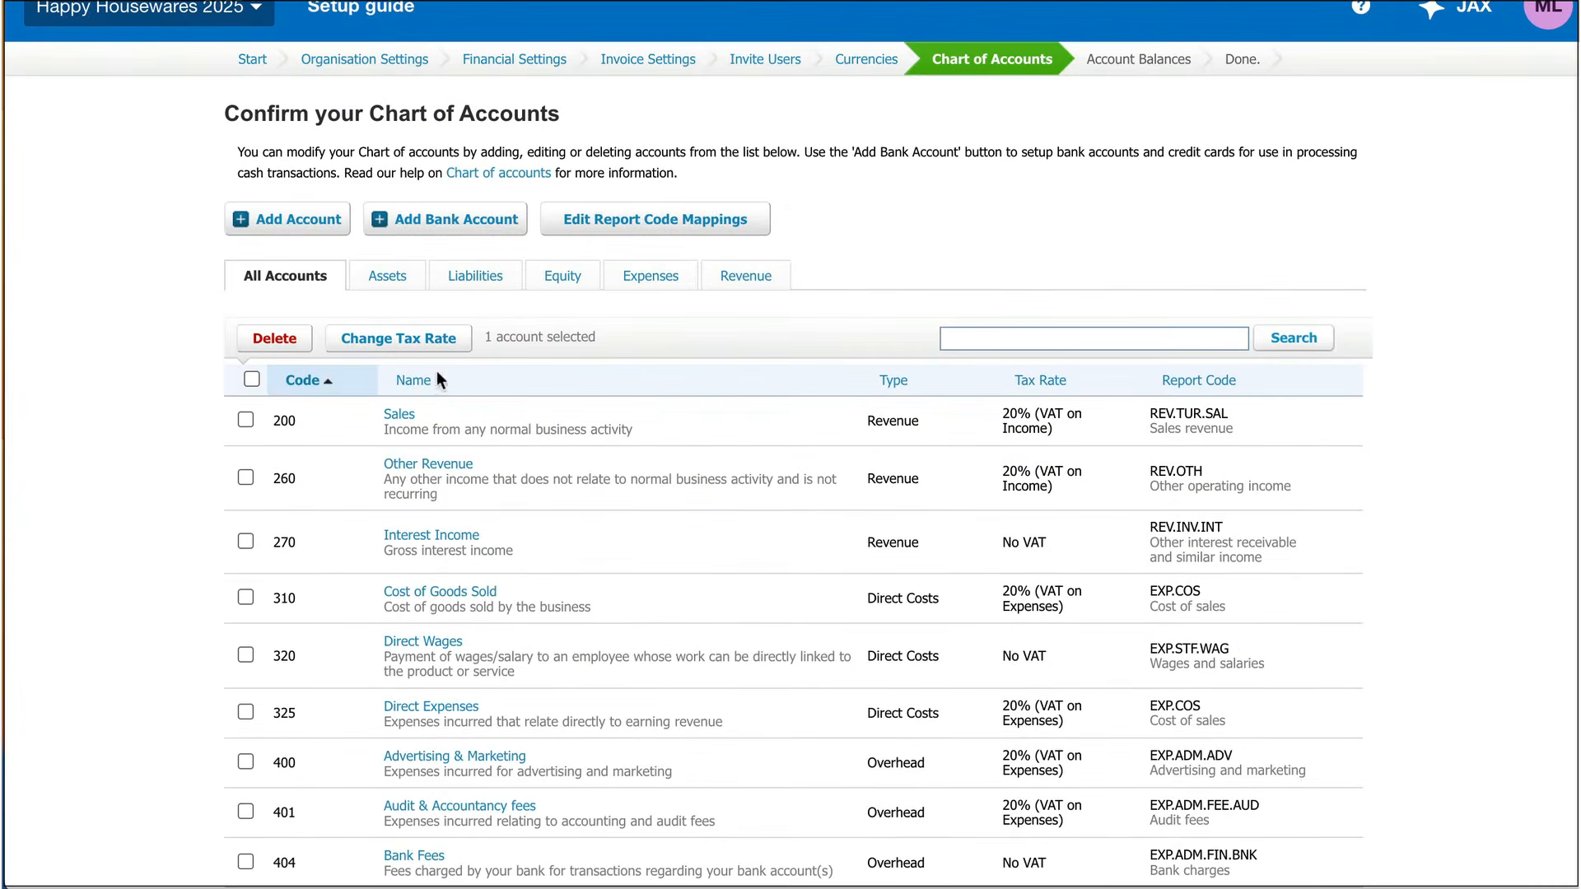
click(274, 338)
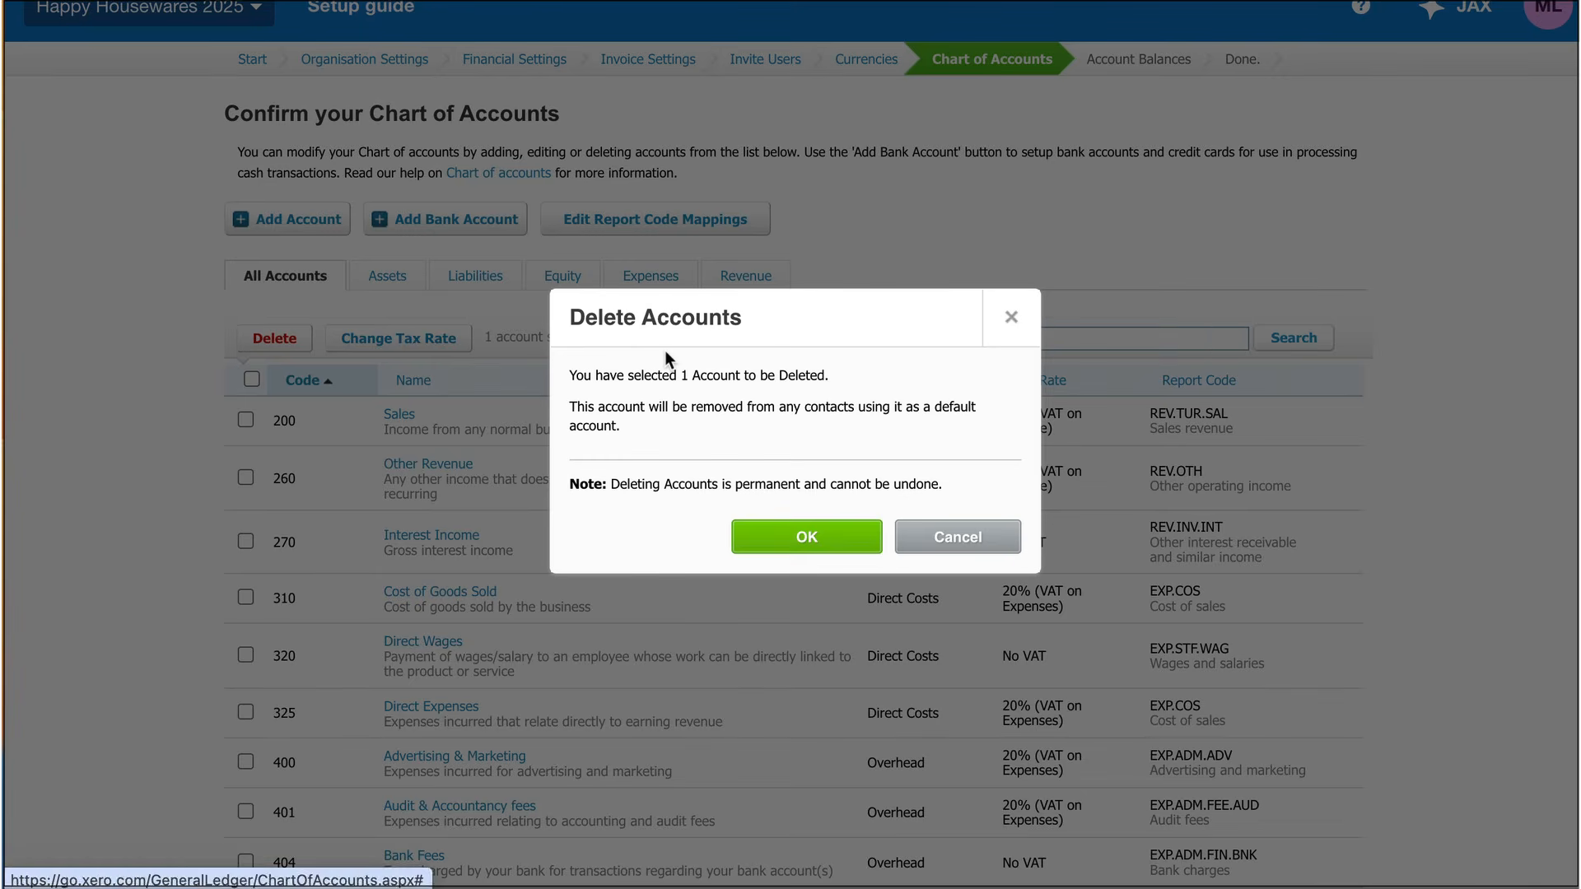
click(807, 536)
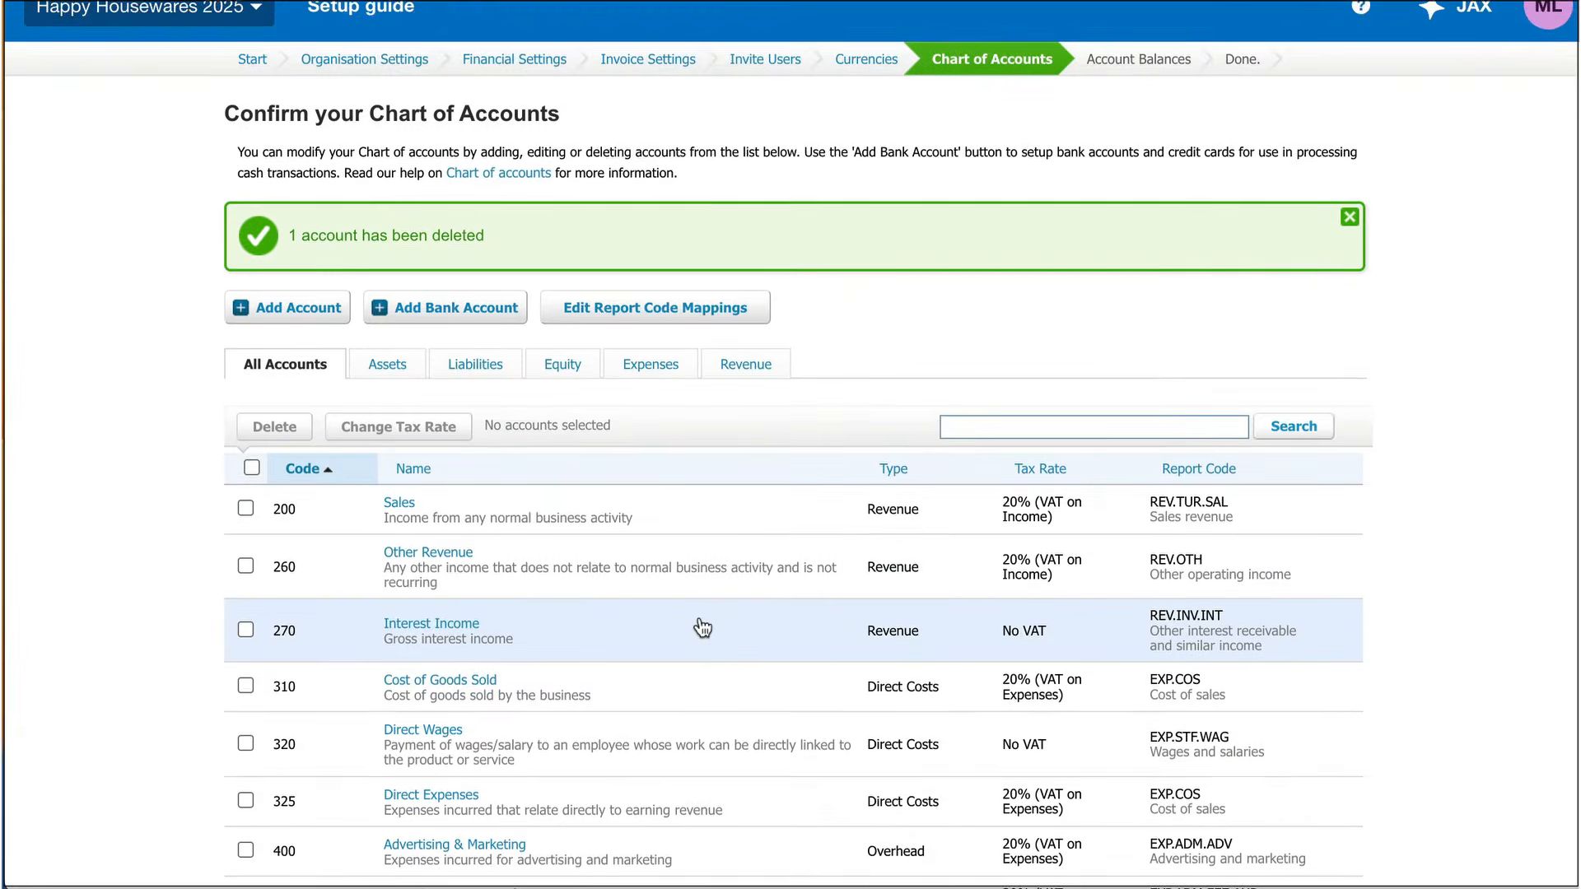
Delete the Travel - International account, code 494, from the chart of accounts
scroll(699, 625, down, 6)
scroll(702, 628, down, 3)
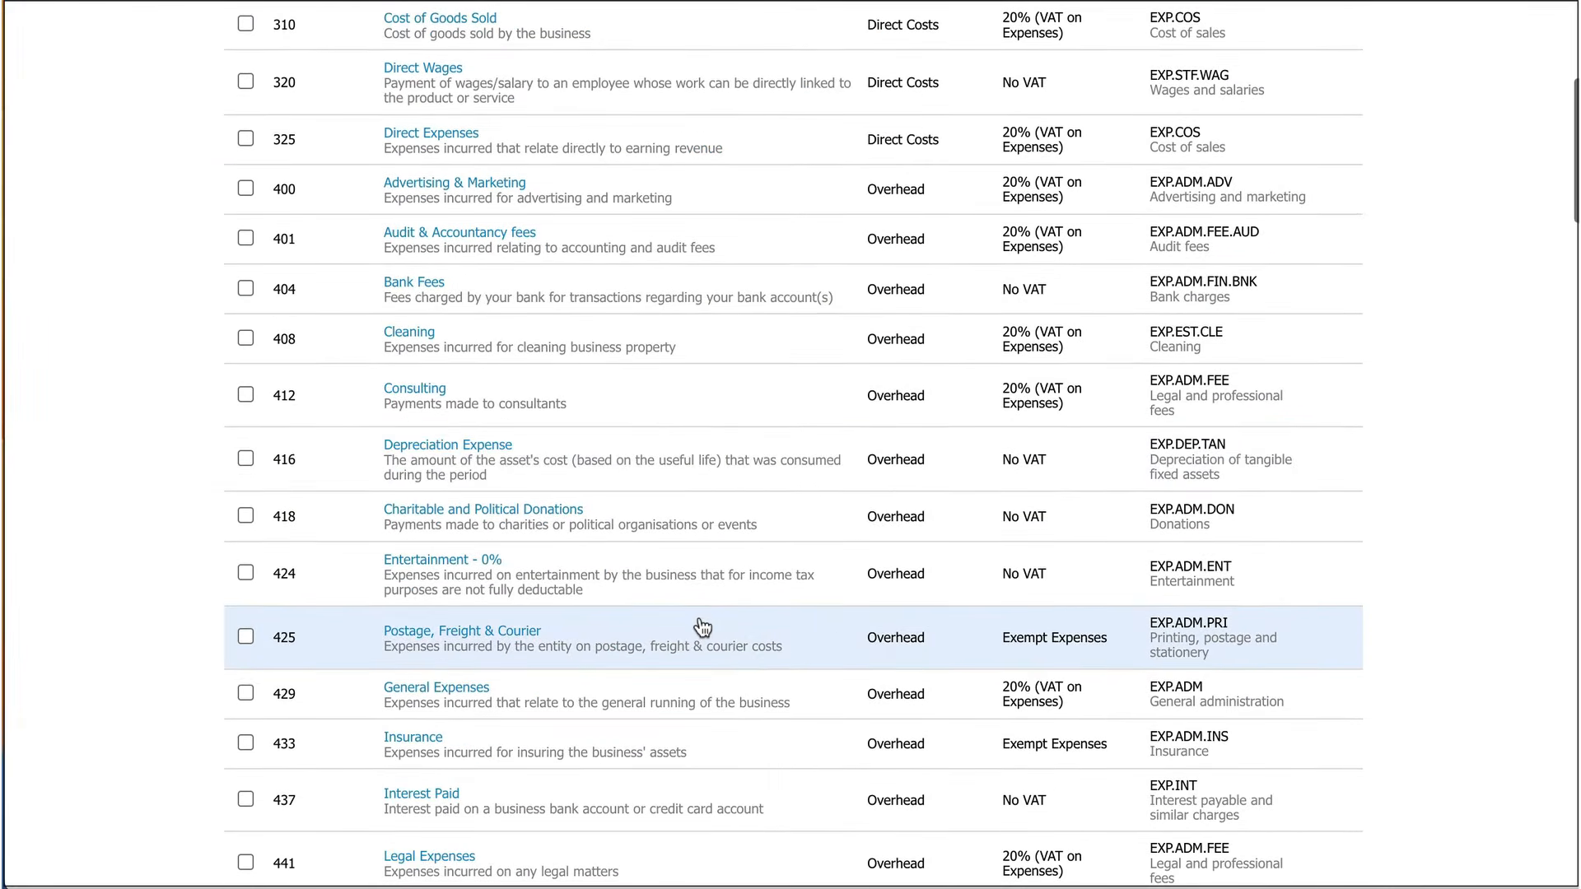
scroll(702, 629, down, 10)
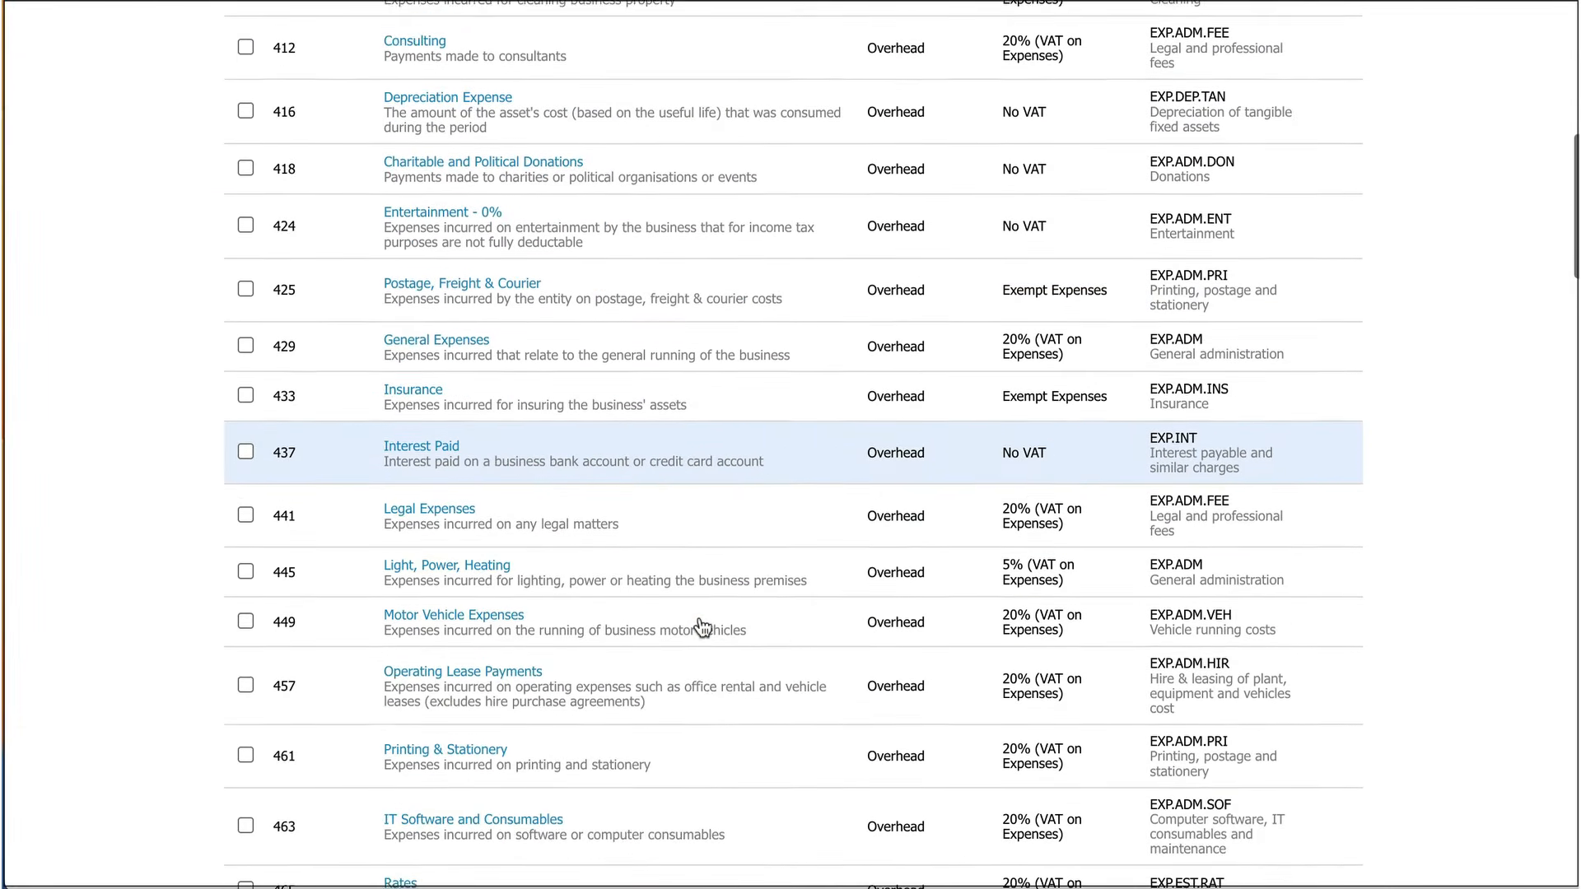
scroll(703, 628, down, 6)
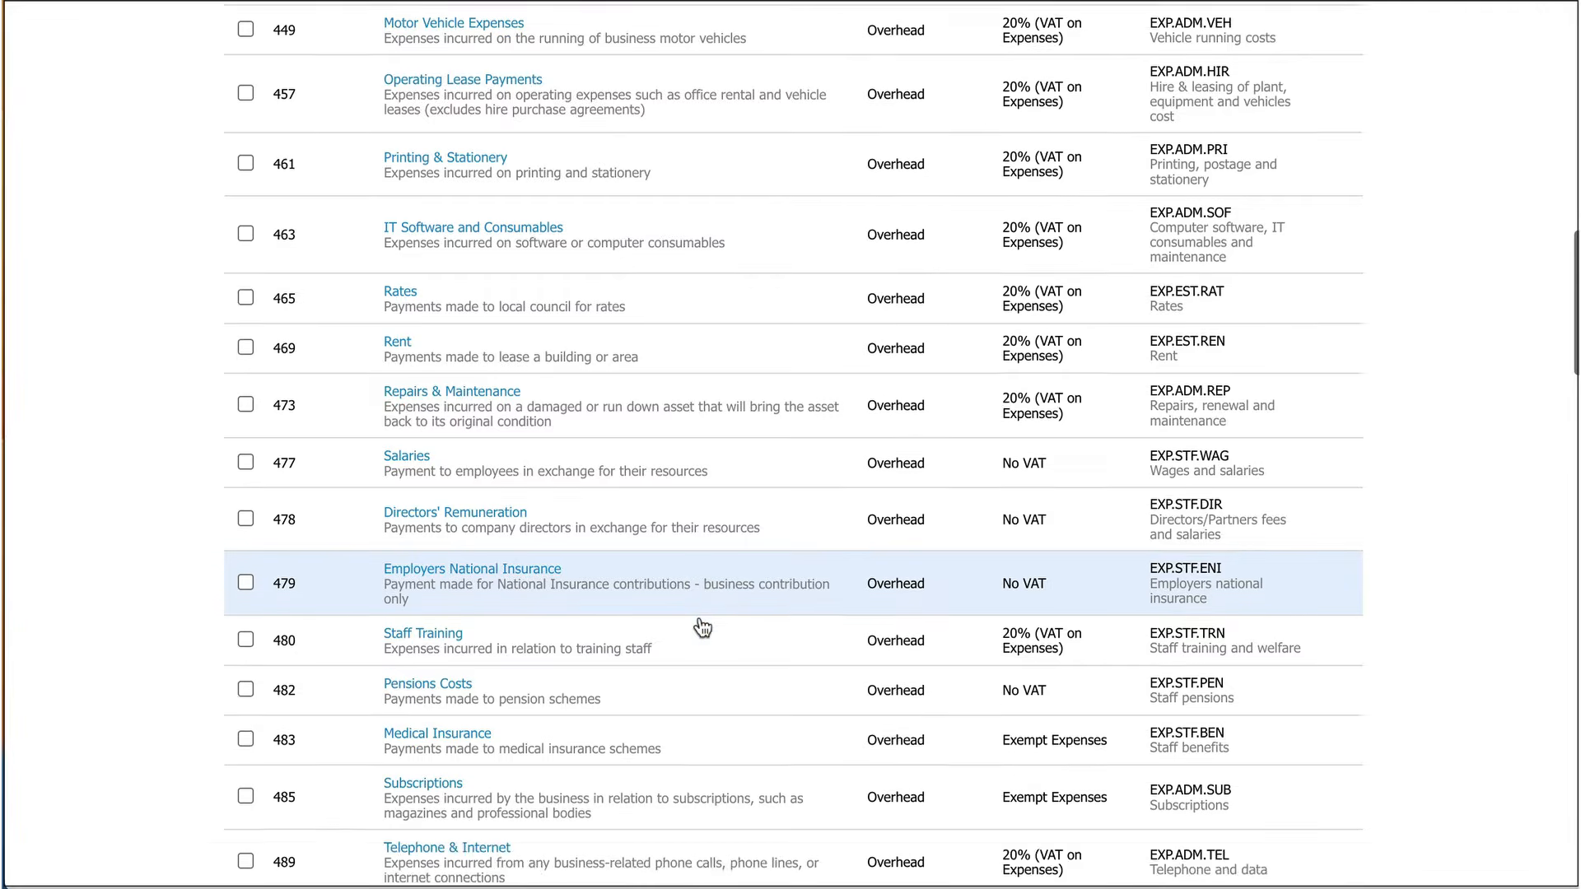
scroll(702, 628, down, 1)
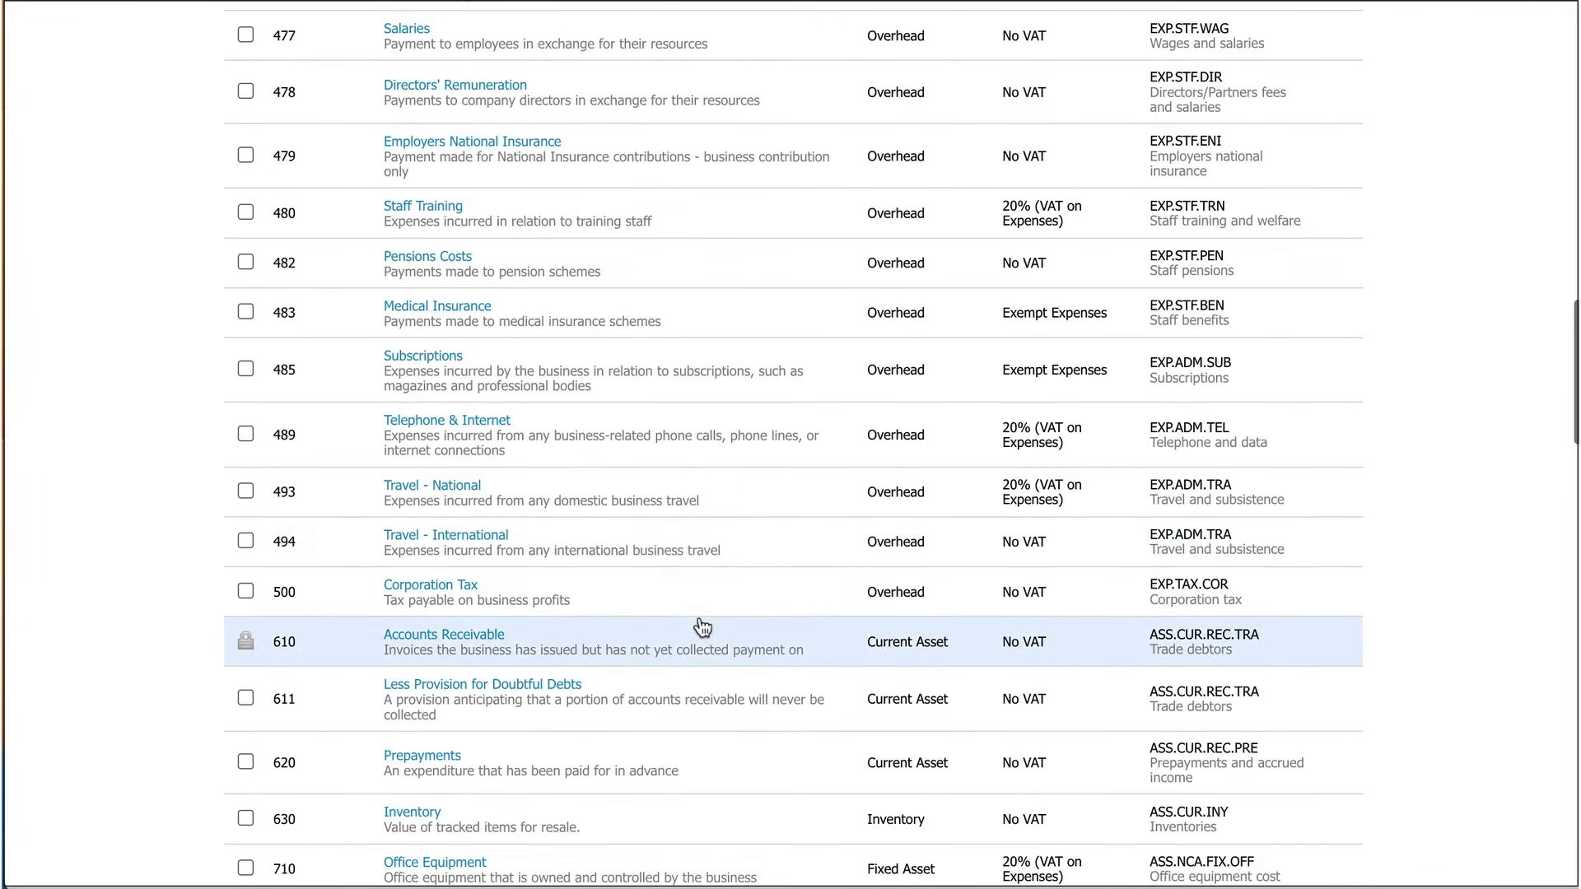
click(244, 541)
scroll(544, 497, up, 13)
scroll(546, 494, down, 6)
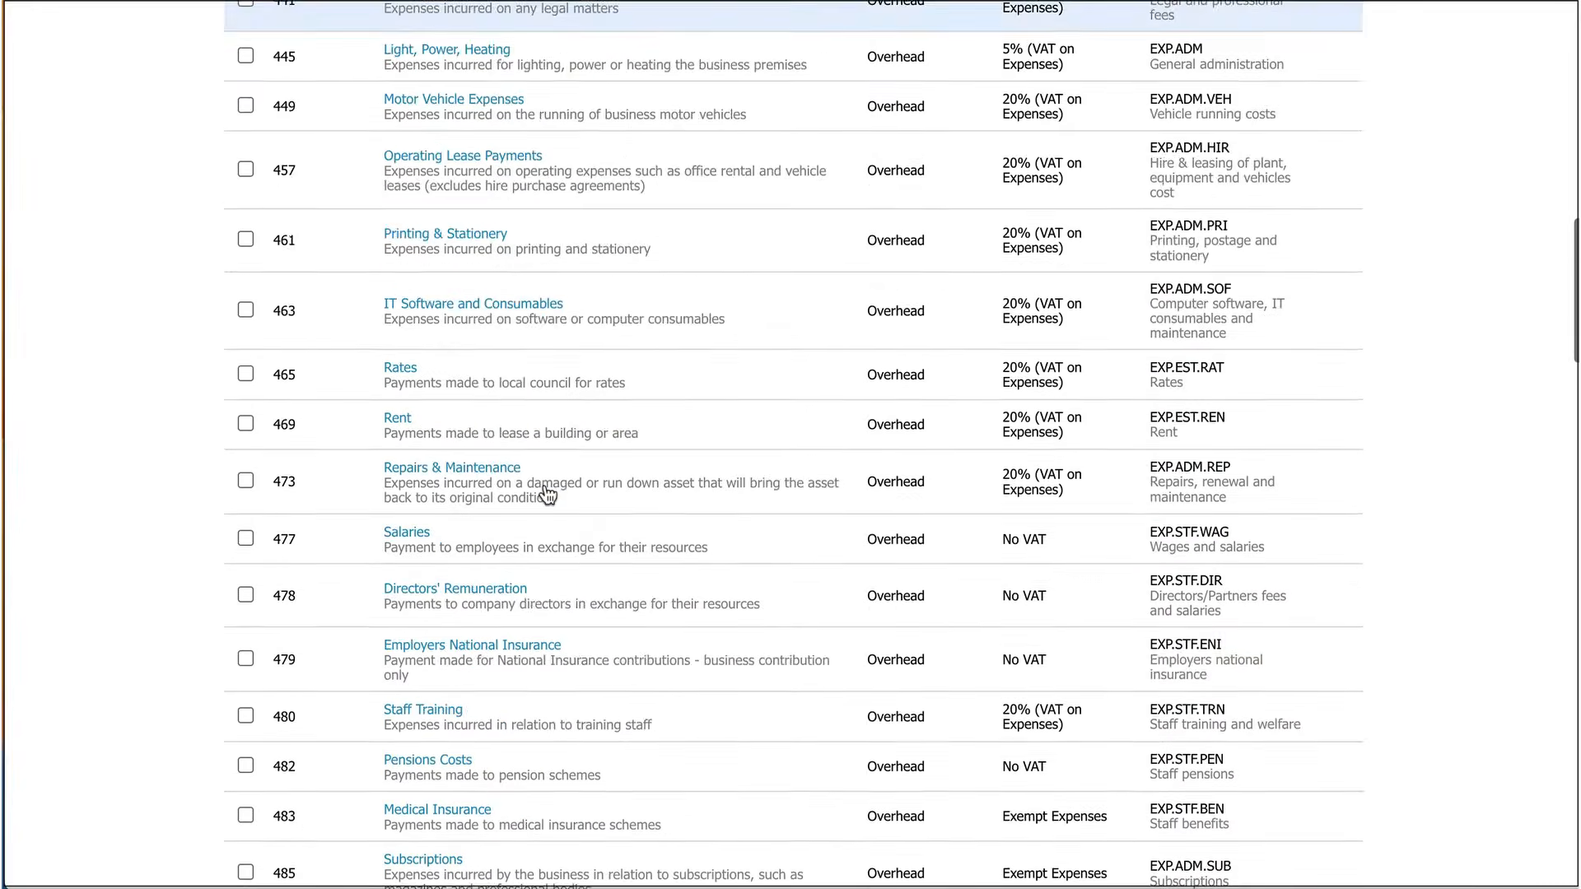
scroll(545, 494, down, 7)
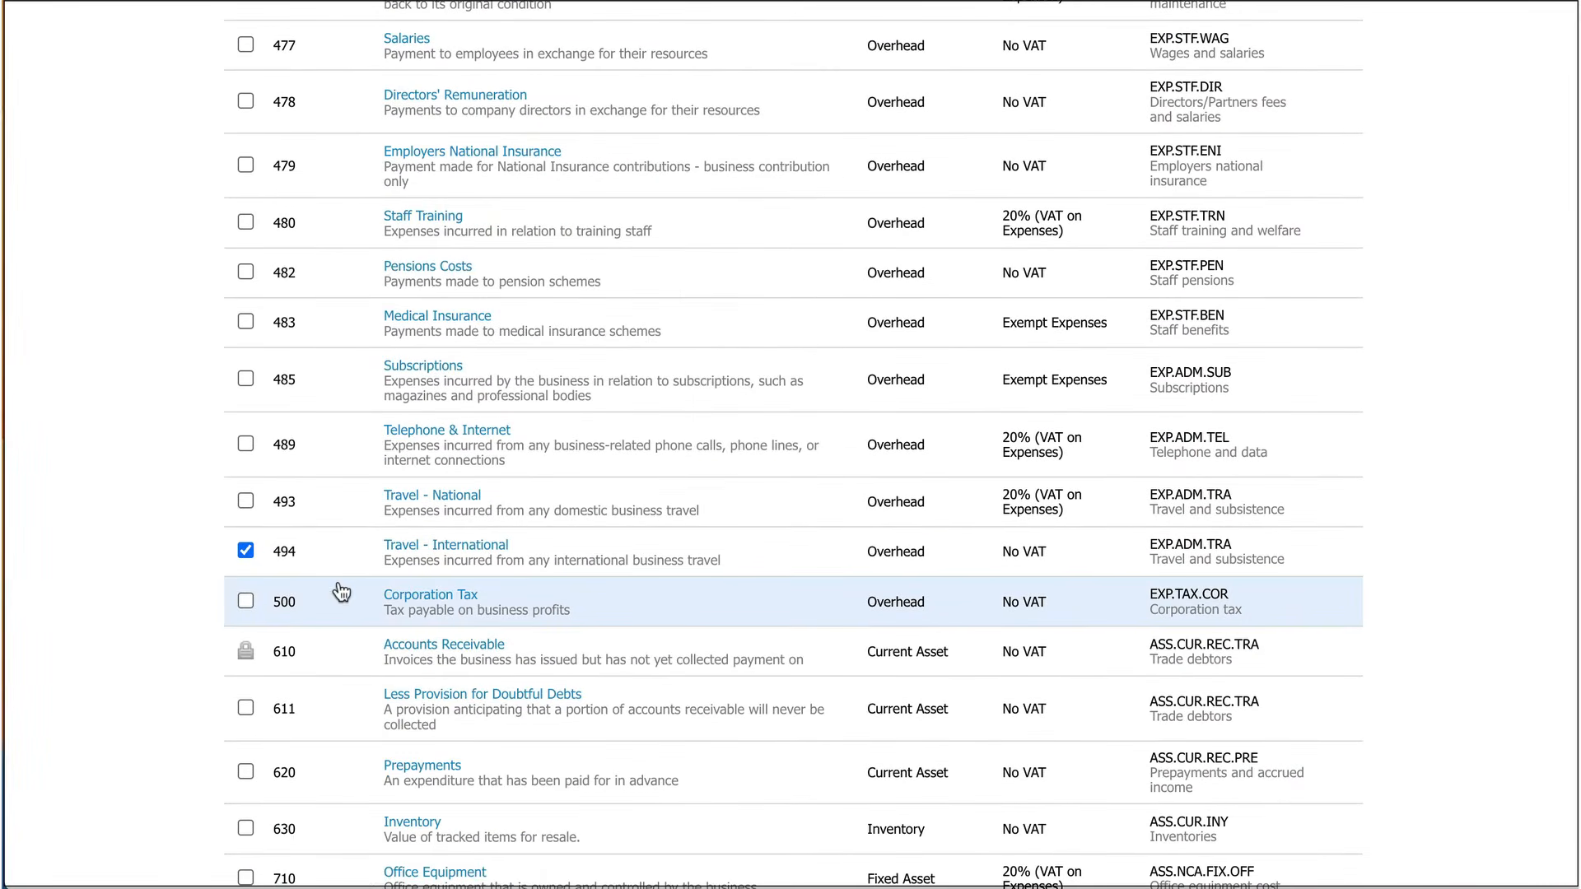
scroll(340, 593, up, 20)
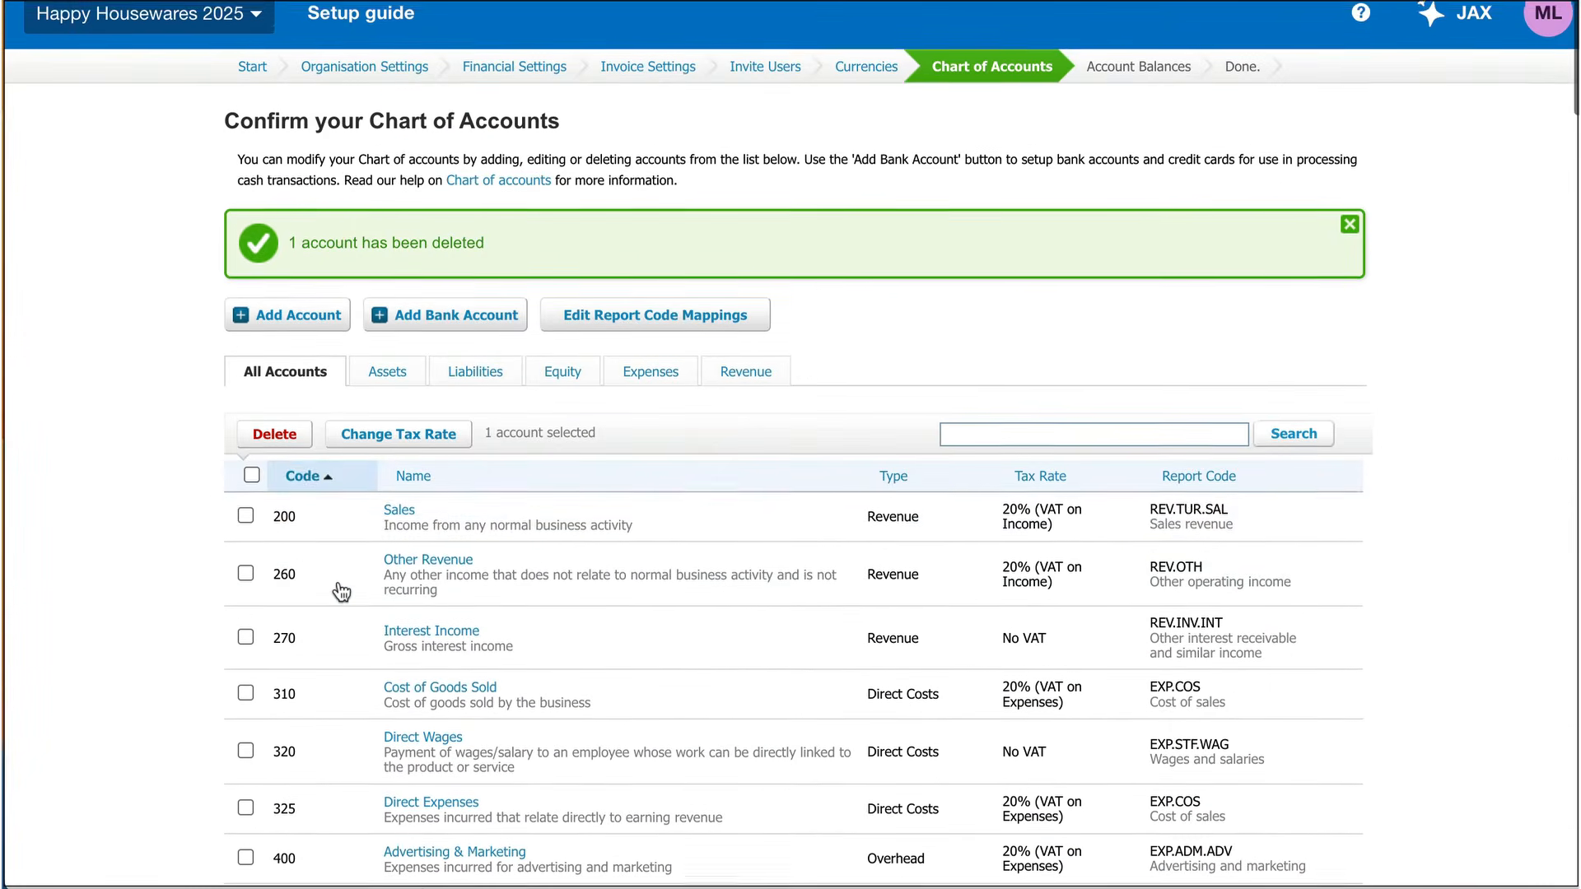
click(274, 428)
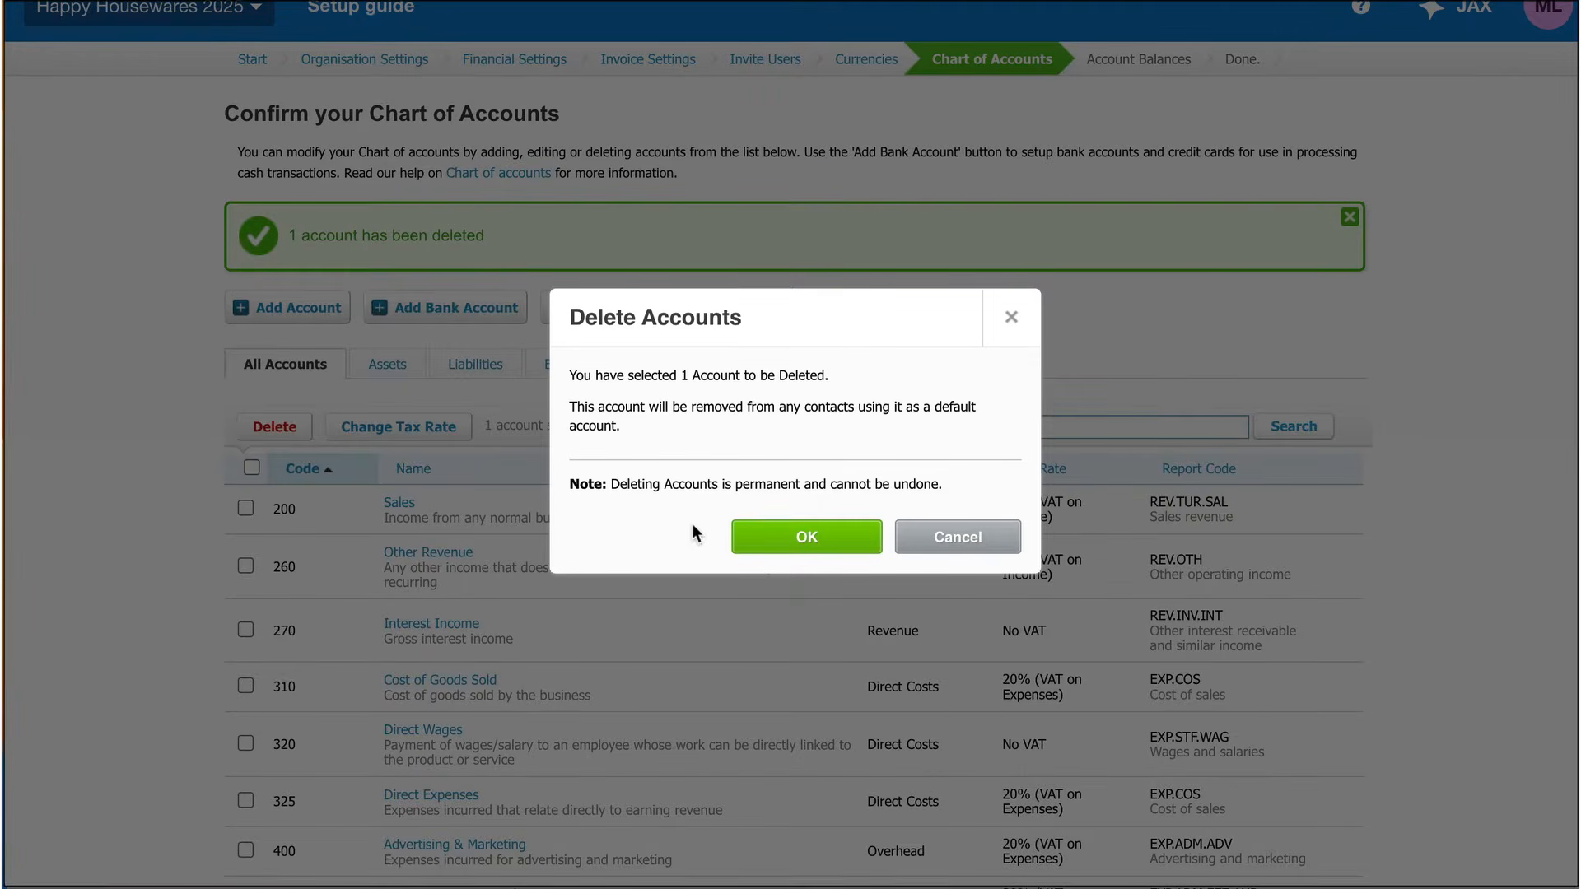
click(808, 531)
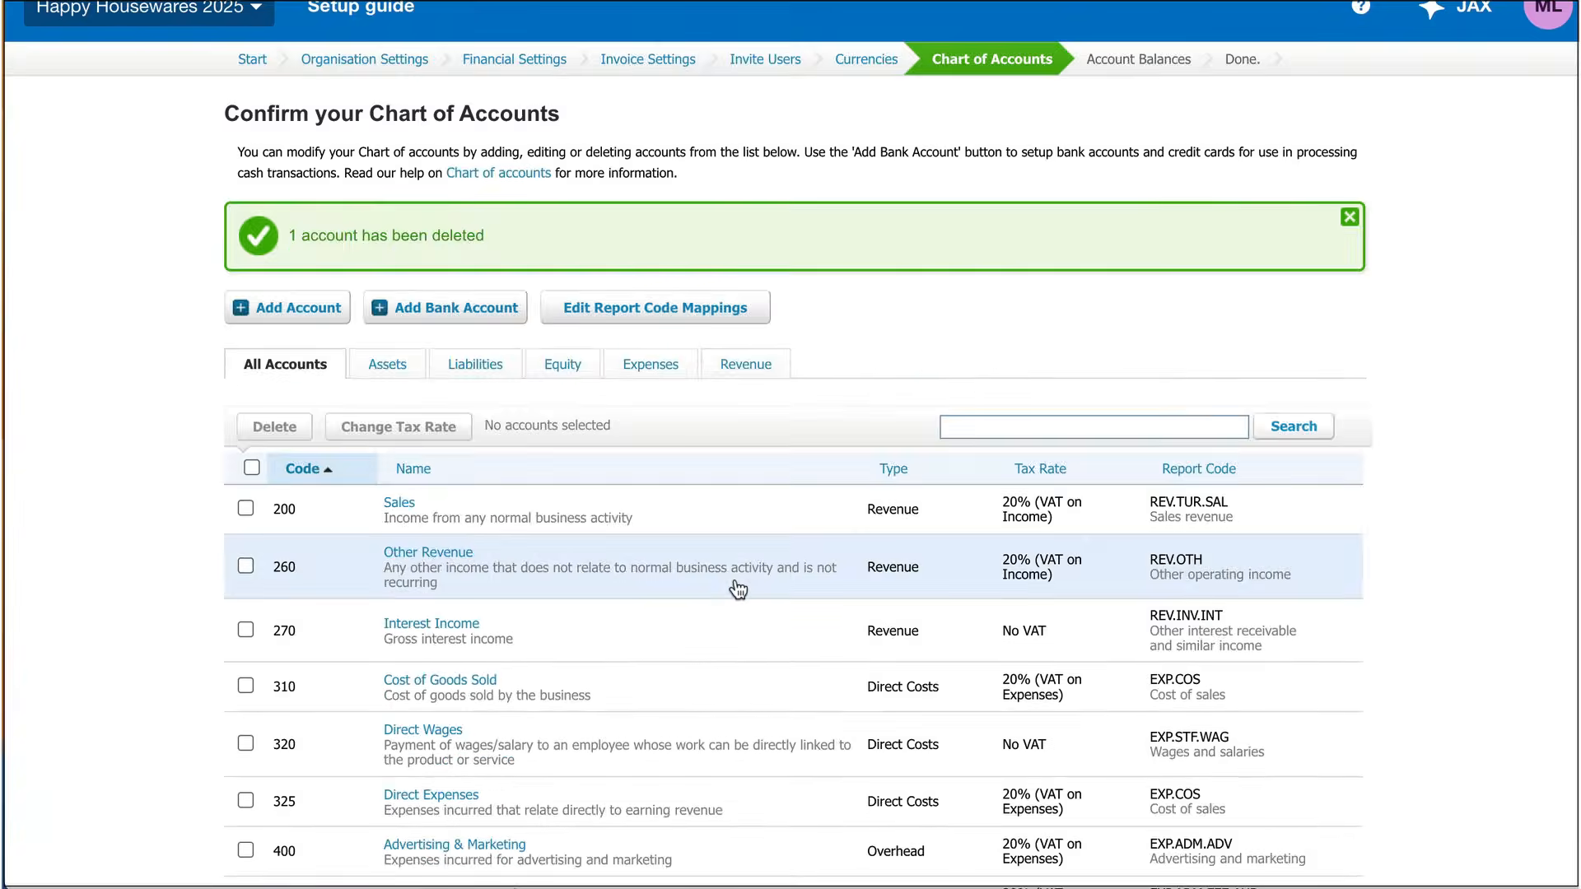
Rename the Travel - National account, code 493, to Travel and save the change
scroll(738, 589, down, 15)
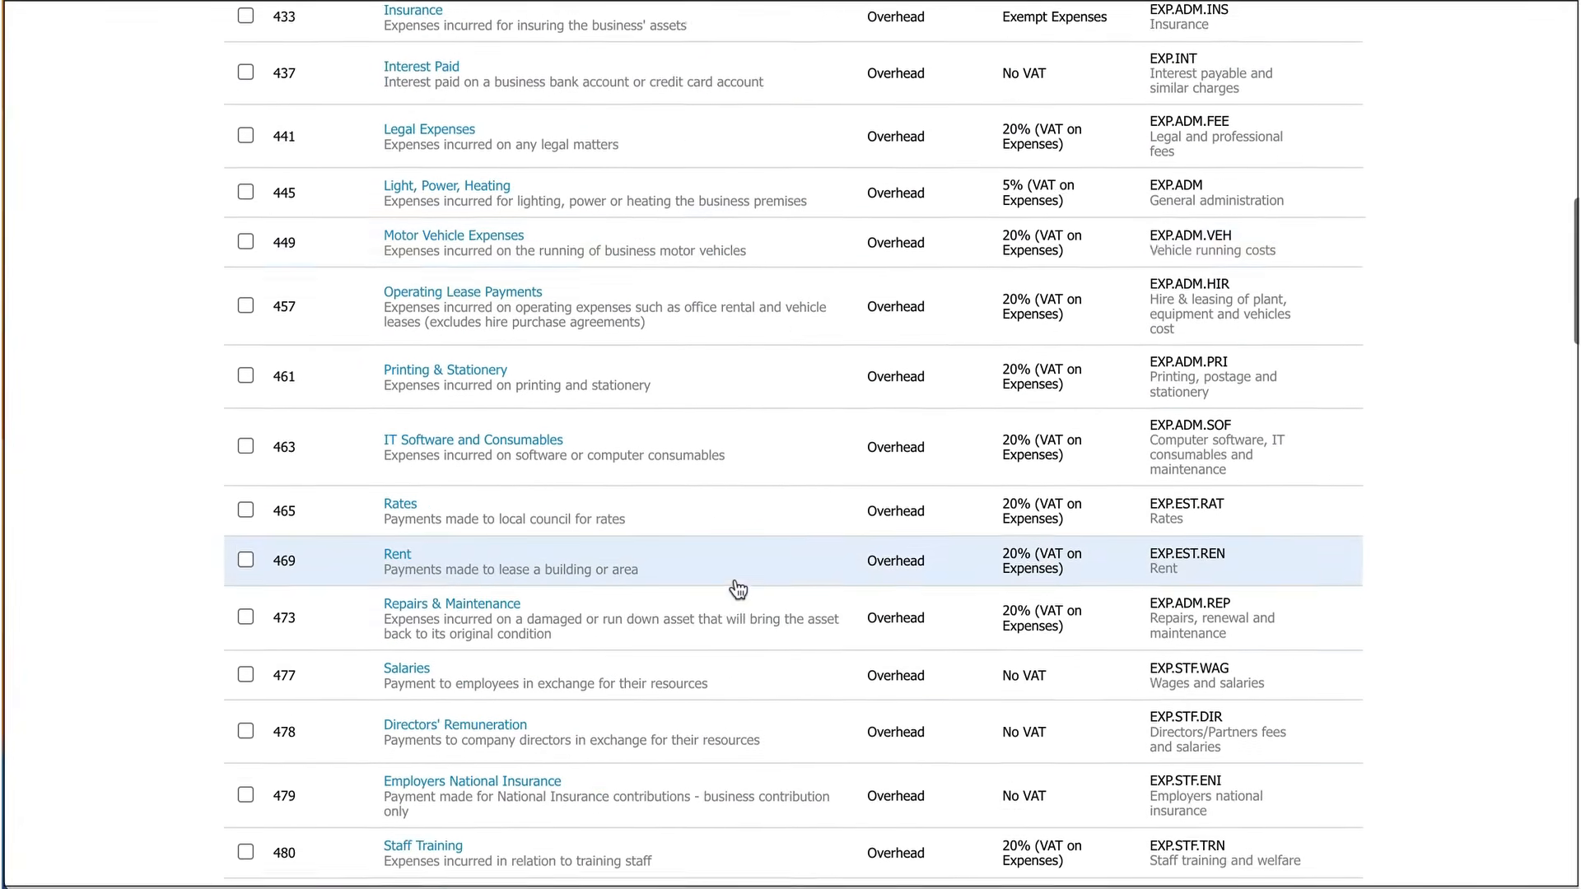
scroll(737, 590, down, 12)
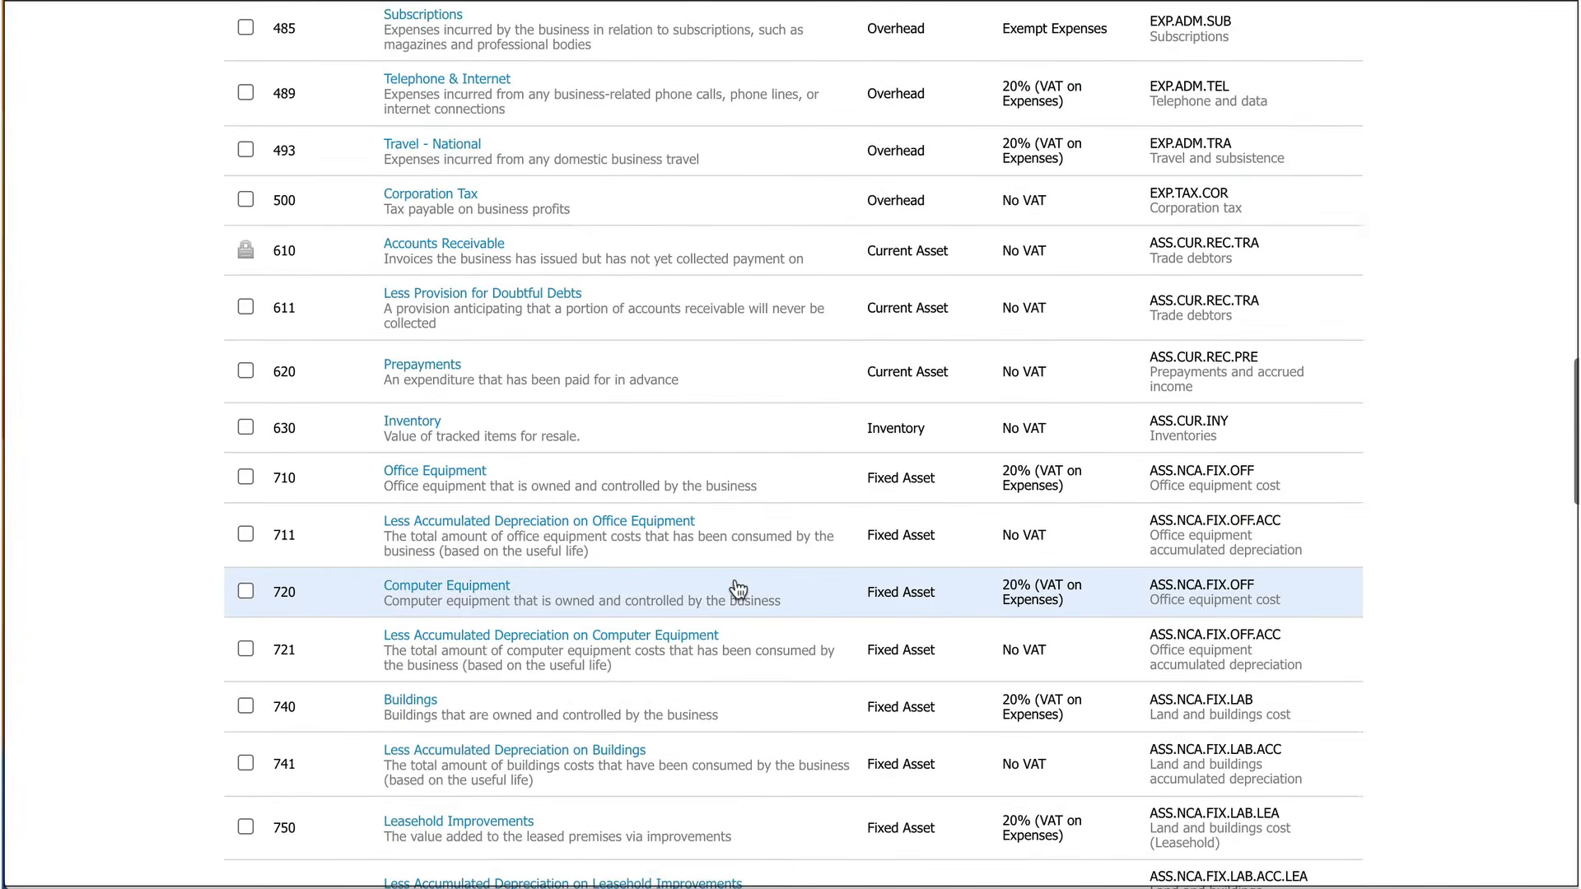
scroll(737, 590, up, 4)
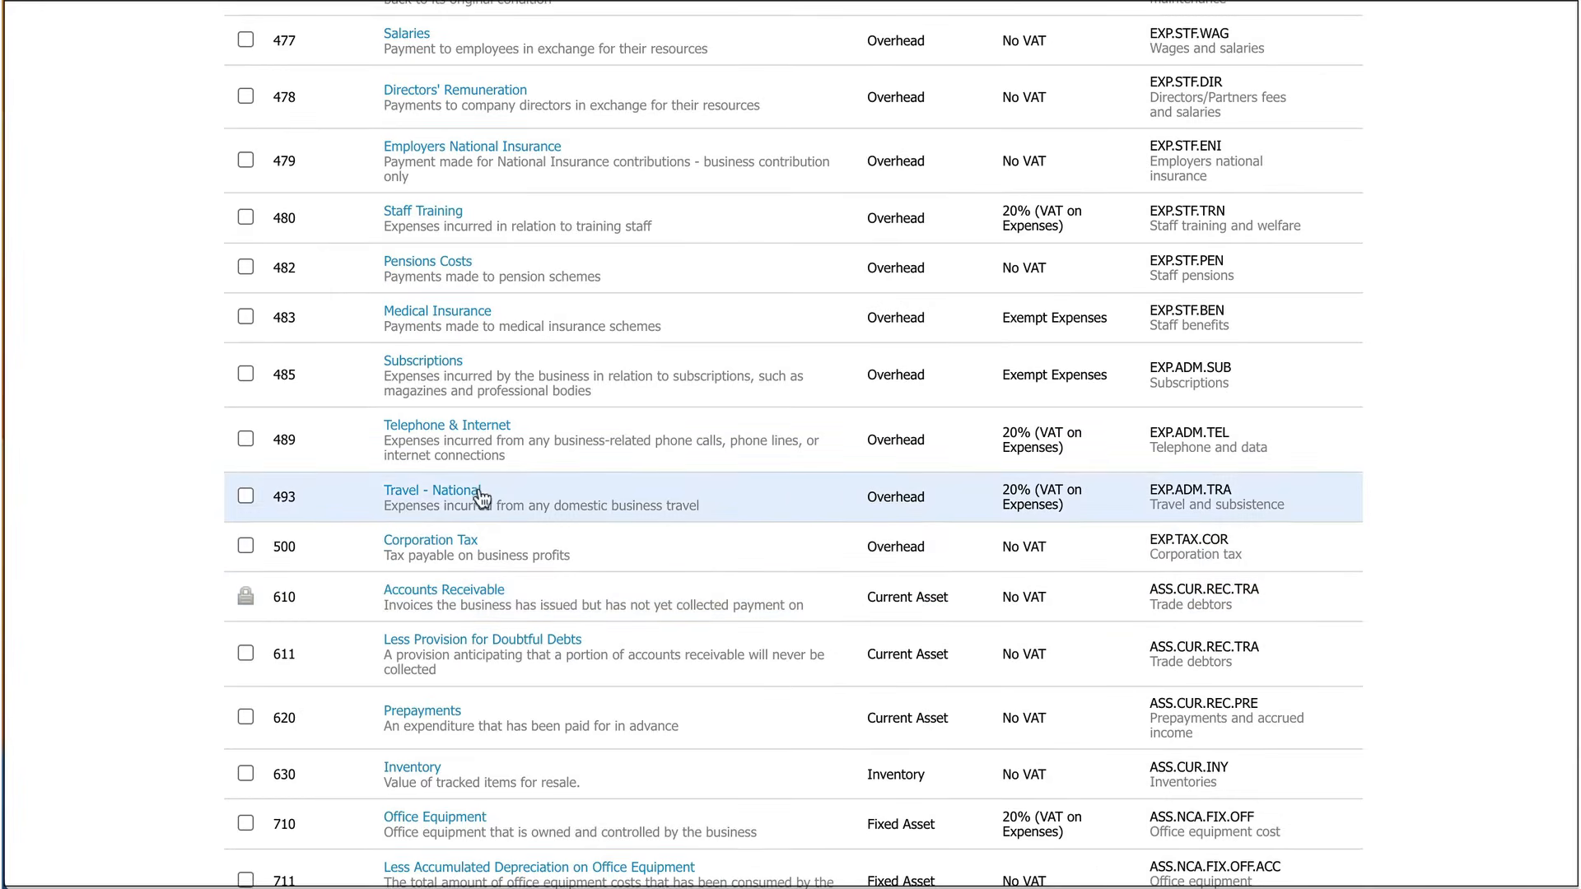
click(482, 498)
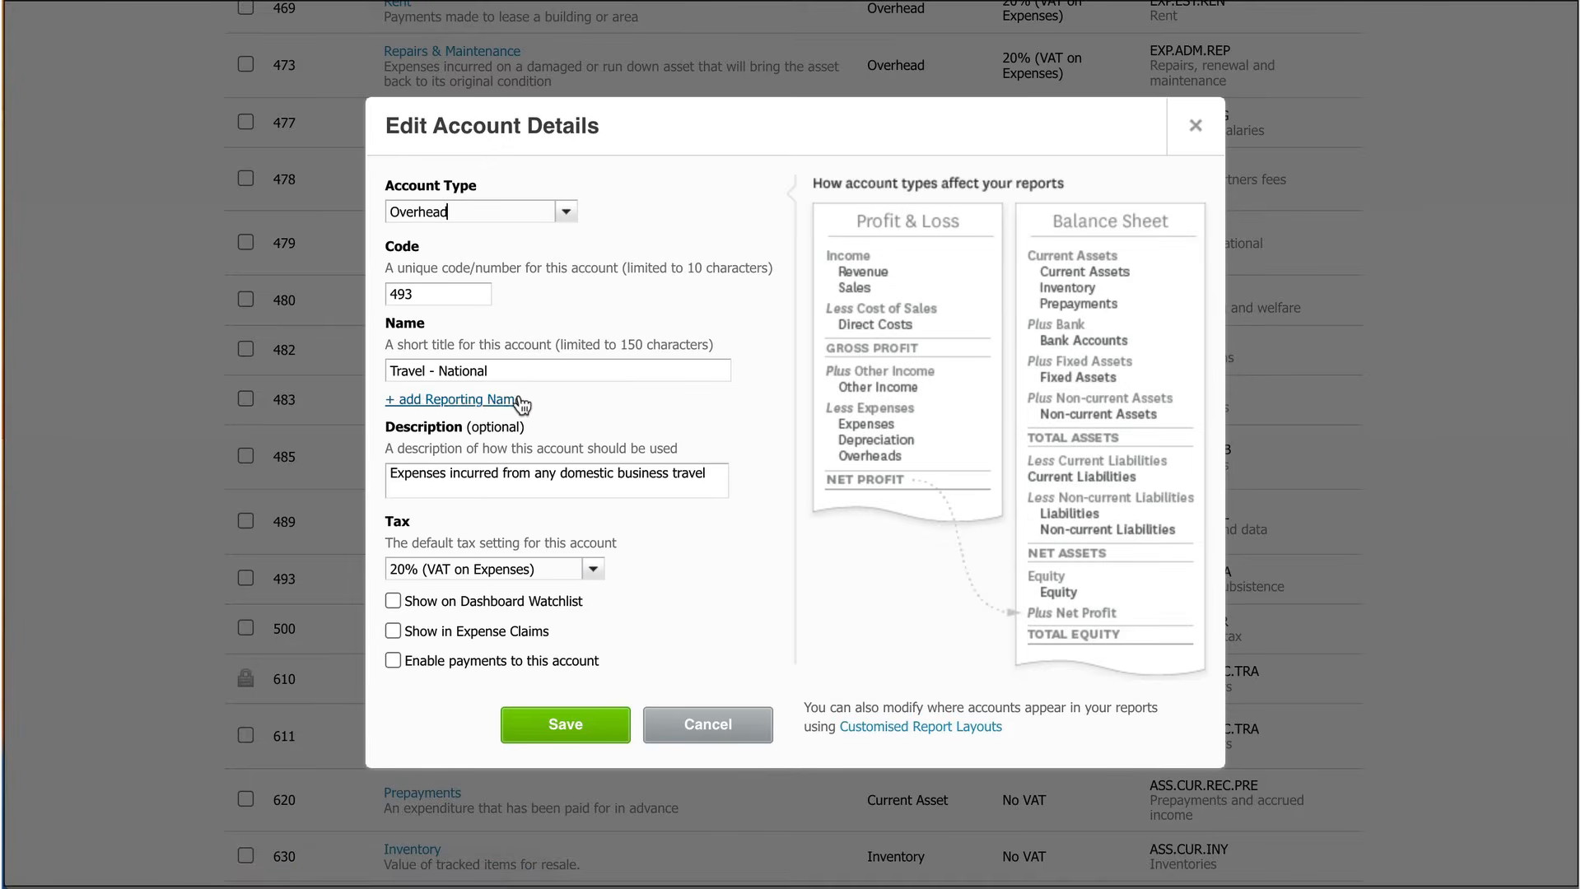
click(506, 369)
key(BackSpace)
key(BackSpace)
key(BackSpace)
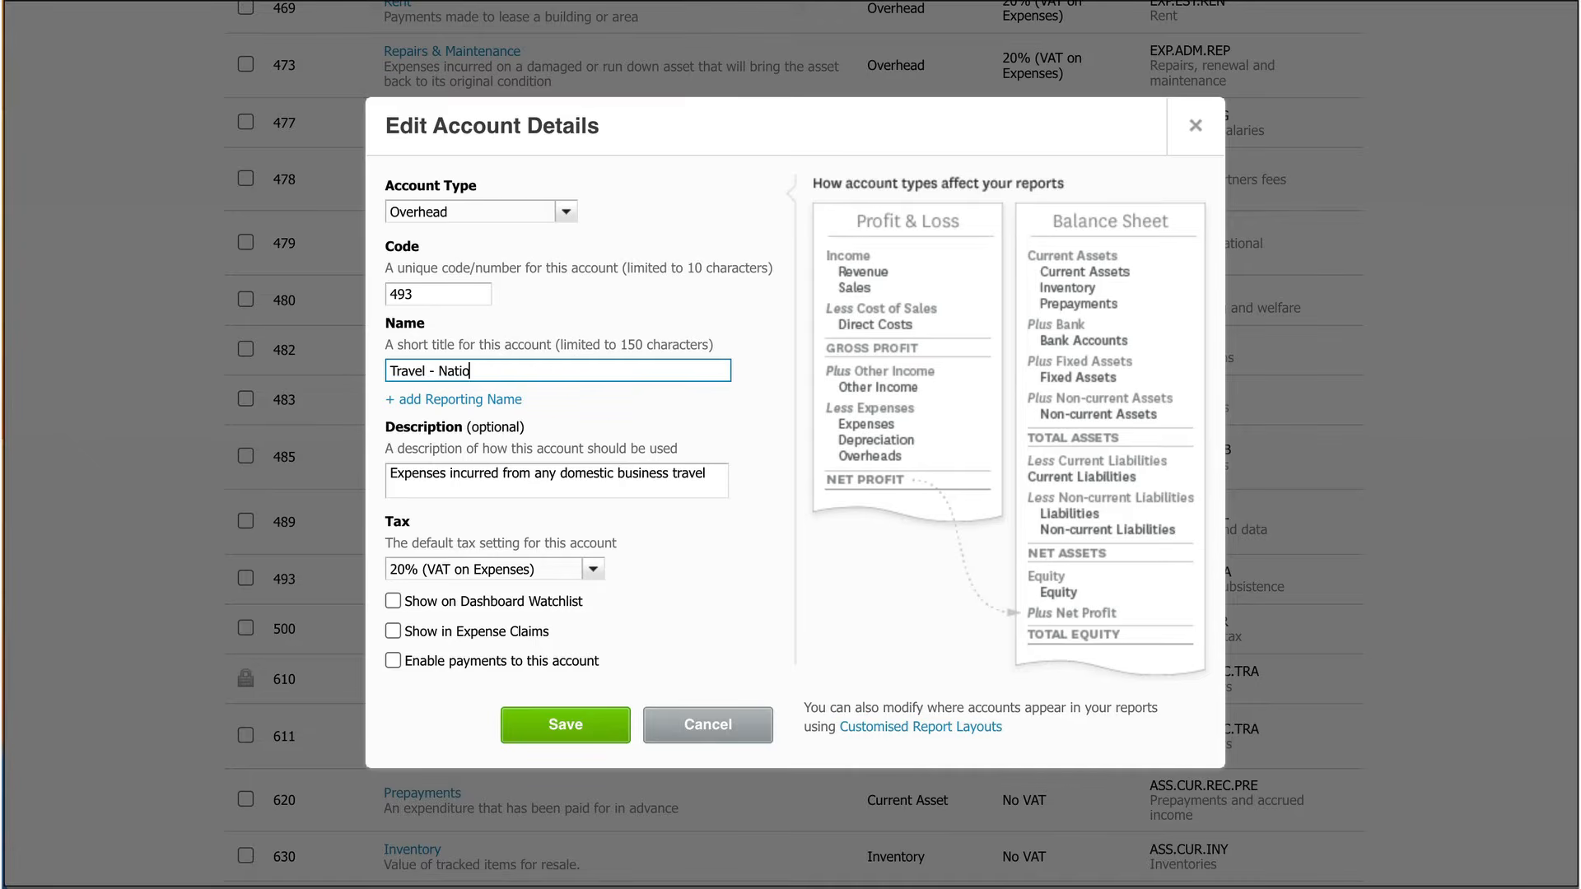
key(BackSpace)
key(BackSpace)
key(BackSpace)
key(BackSpace)
key(BackSpace)
key(BackSpace)
key(BackSpace)
key(BackSpace)
click(562, 728)
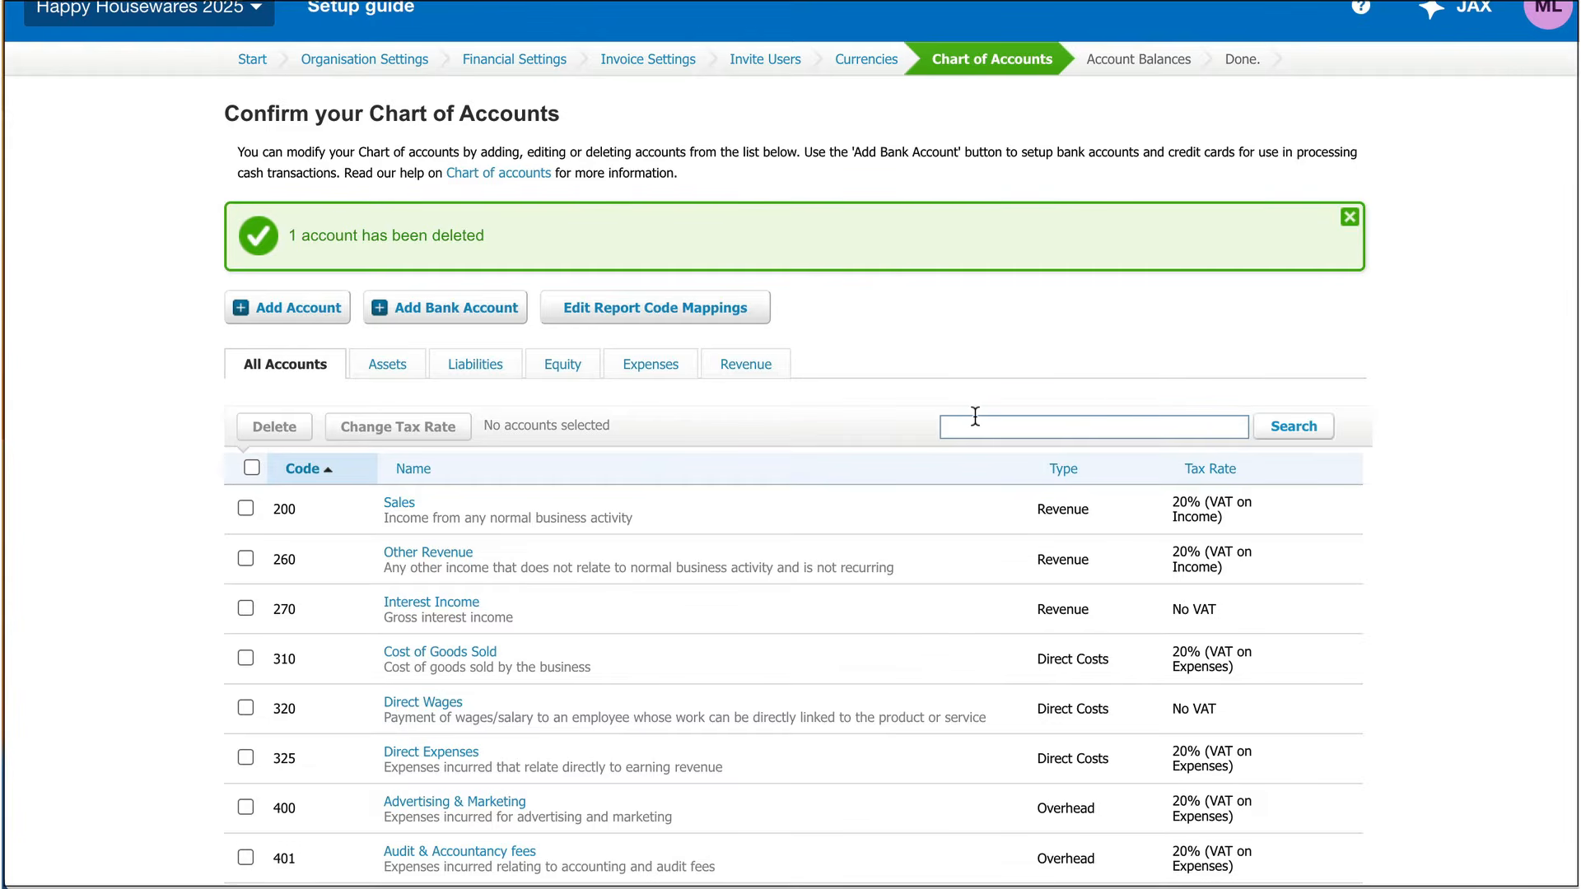
Search the accounts for "tax" and delete Corporation Tax (500), Provision for Corporation Tax (830) and Deferred Tax (920)
click(975, 417)
text(tax)
key(Return)
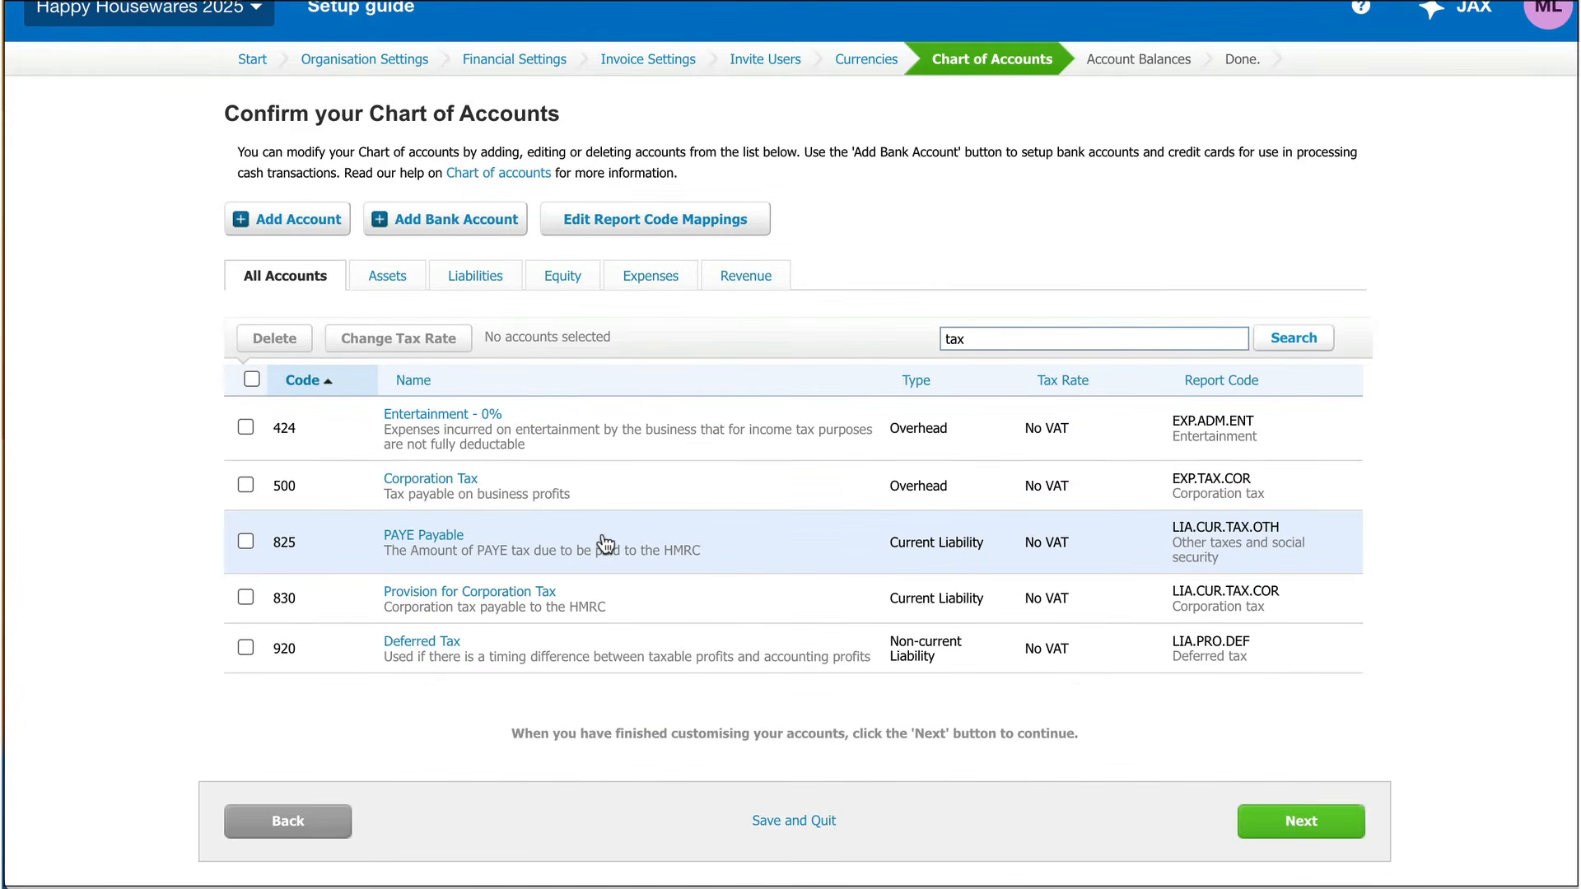
click(243, 484)
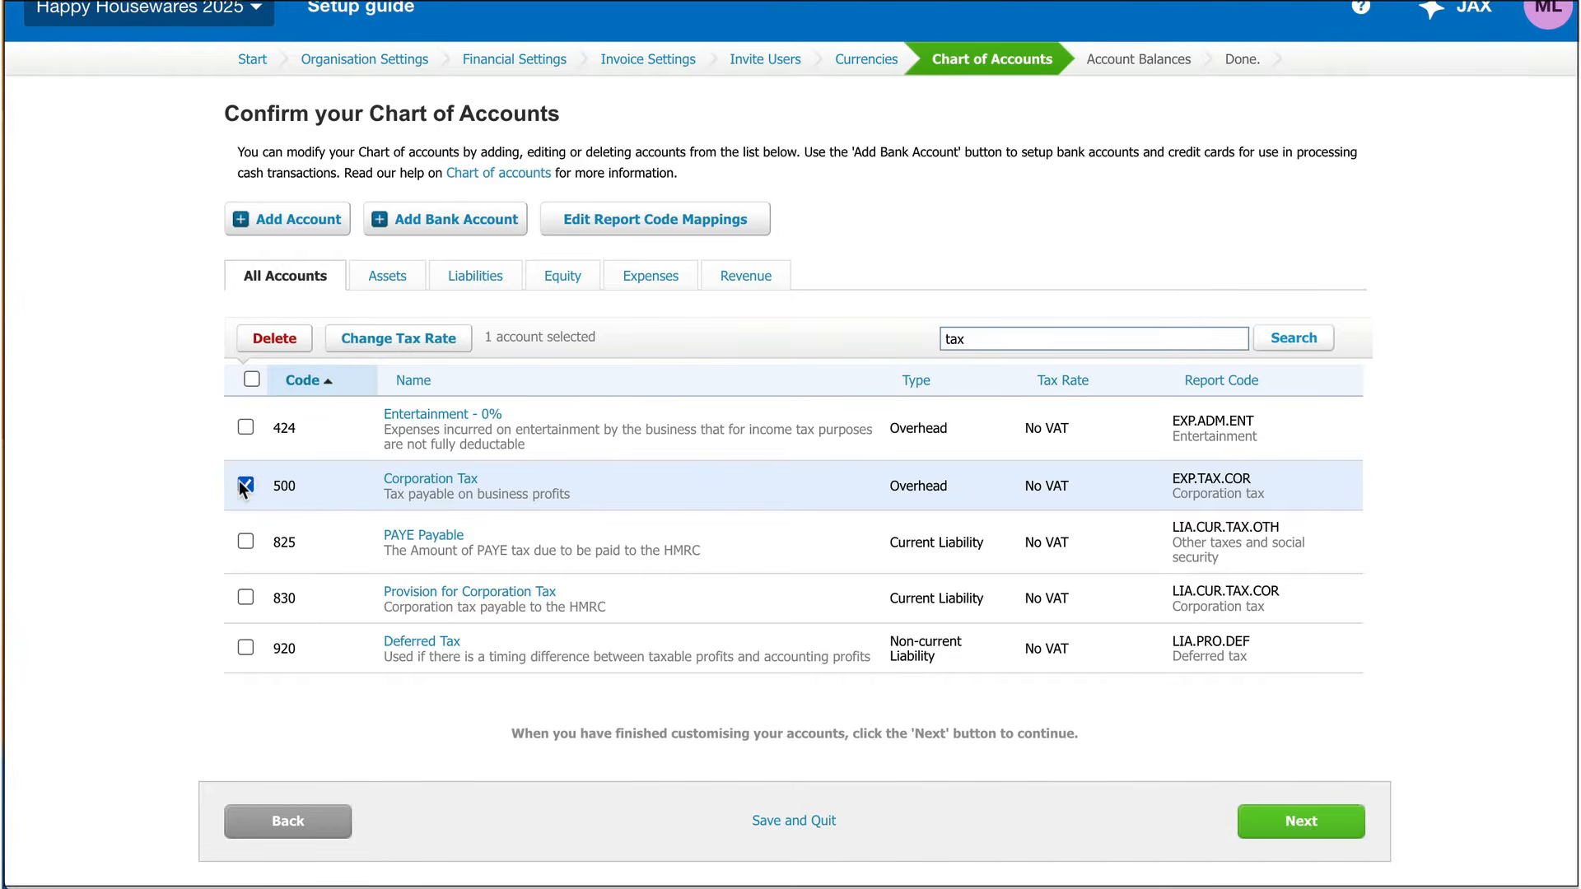
click(244, 597)
click(243, 647)
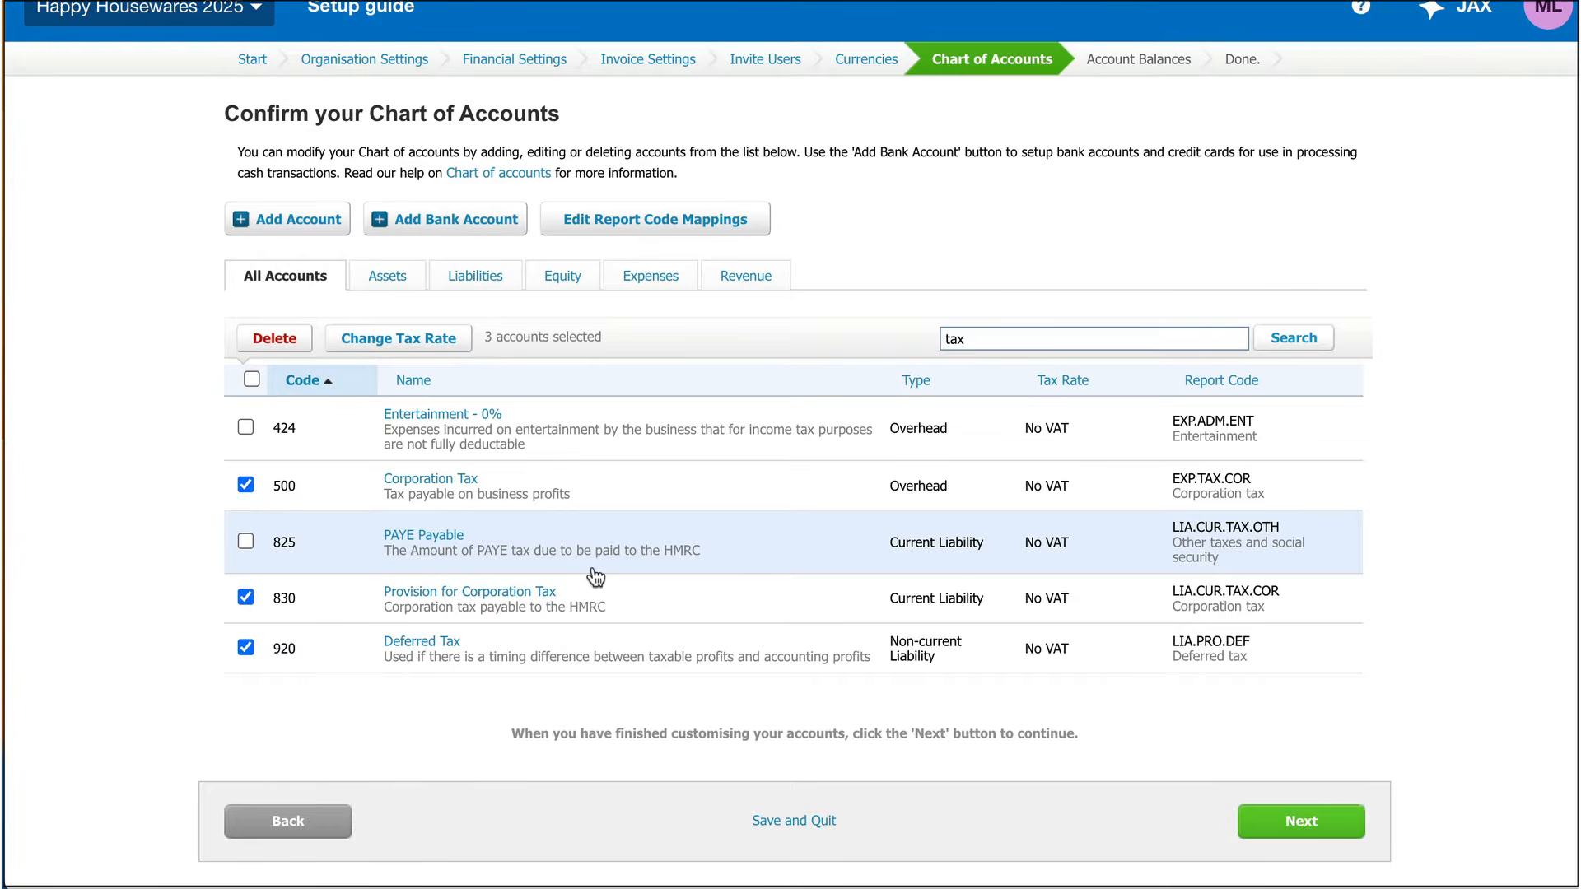
click(277, 342)
click(795, 535)
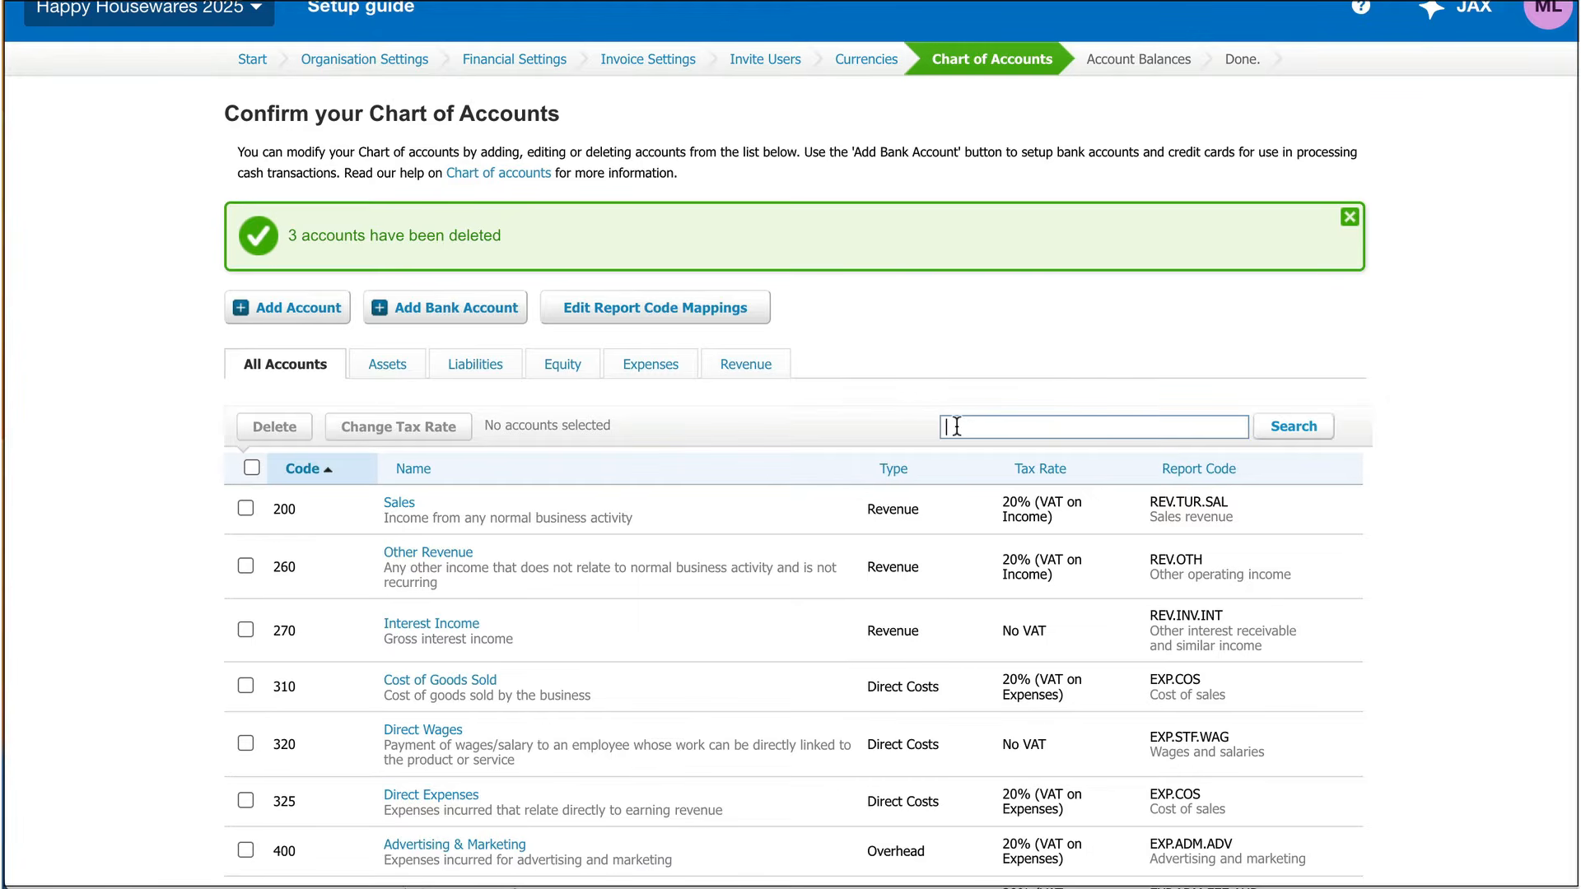
Search for "share" to delete the Capital - x,xxx Ordinary Shares account, code 950, and continue setup without adding any bank accounts
text(share)
key(Return)
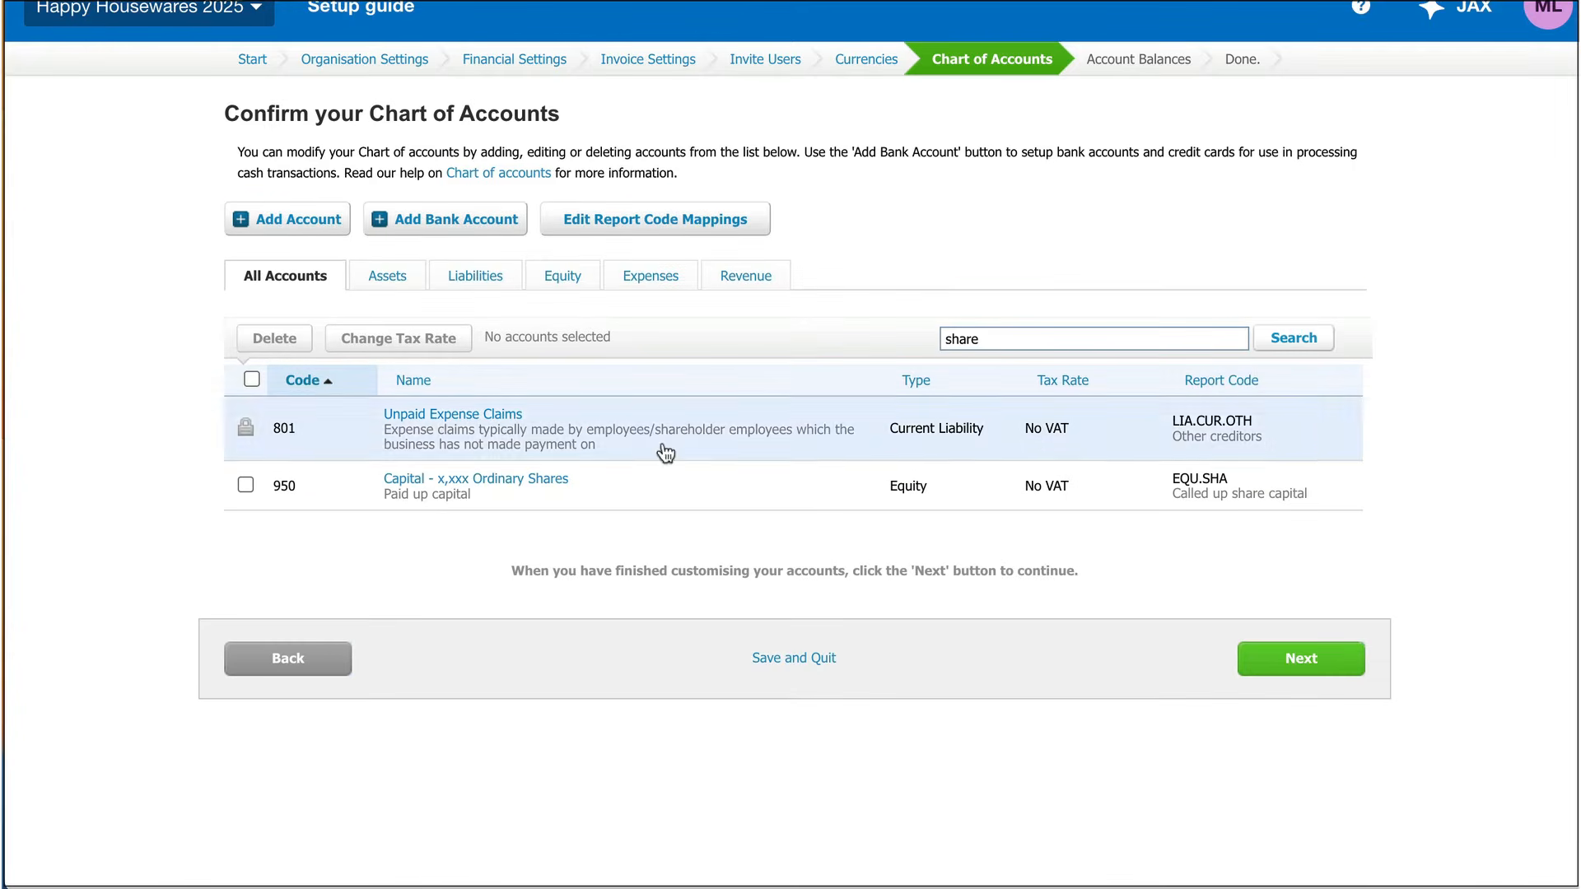
click(245, 485)
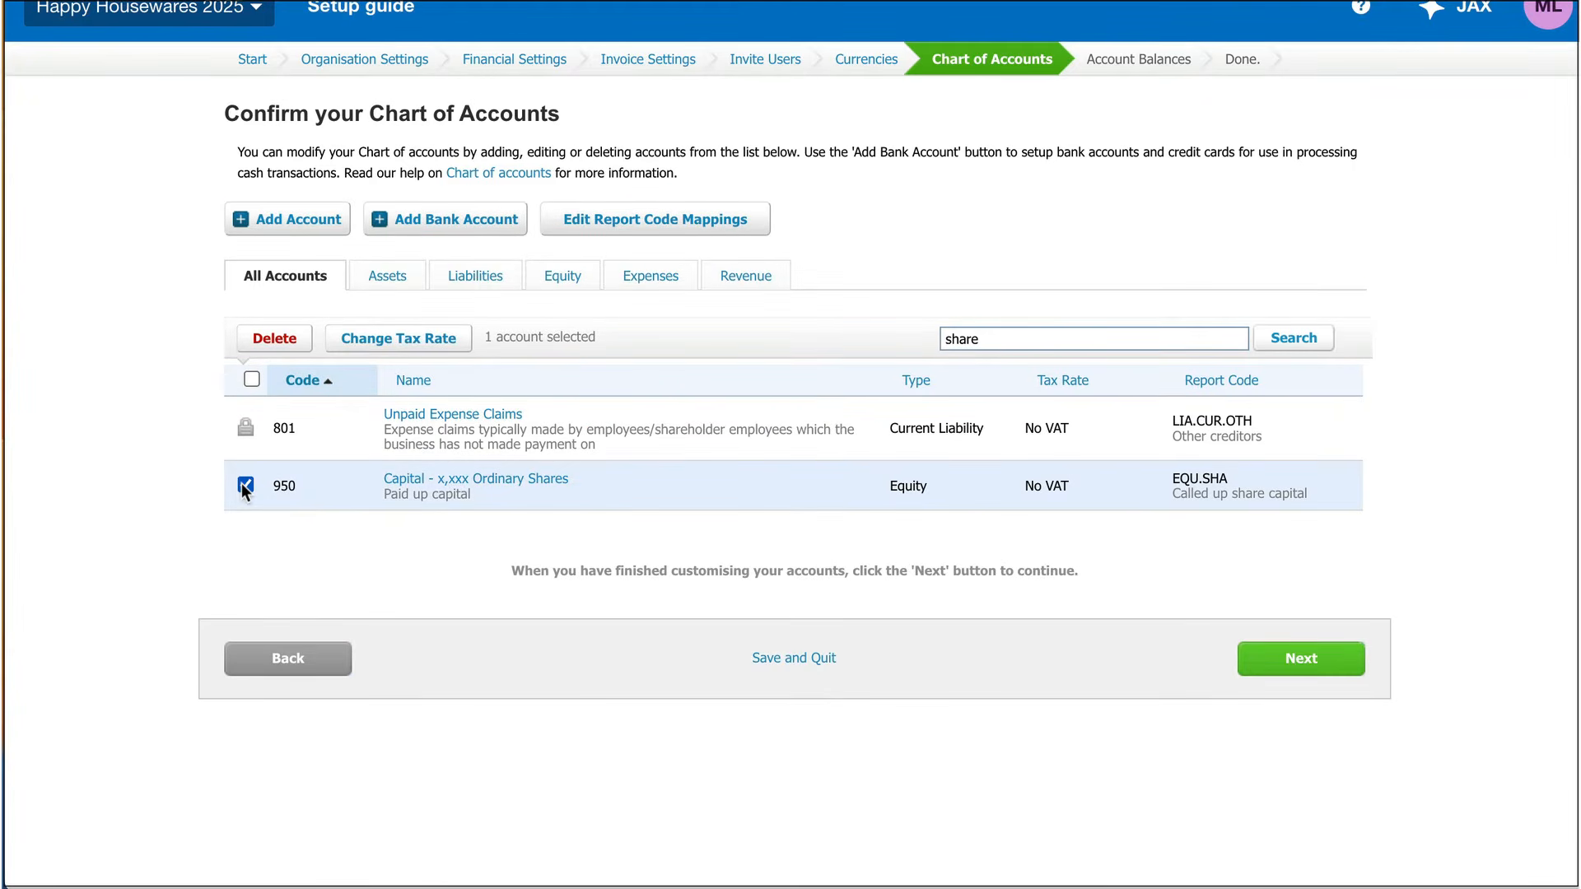
click(274, 338)
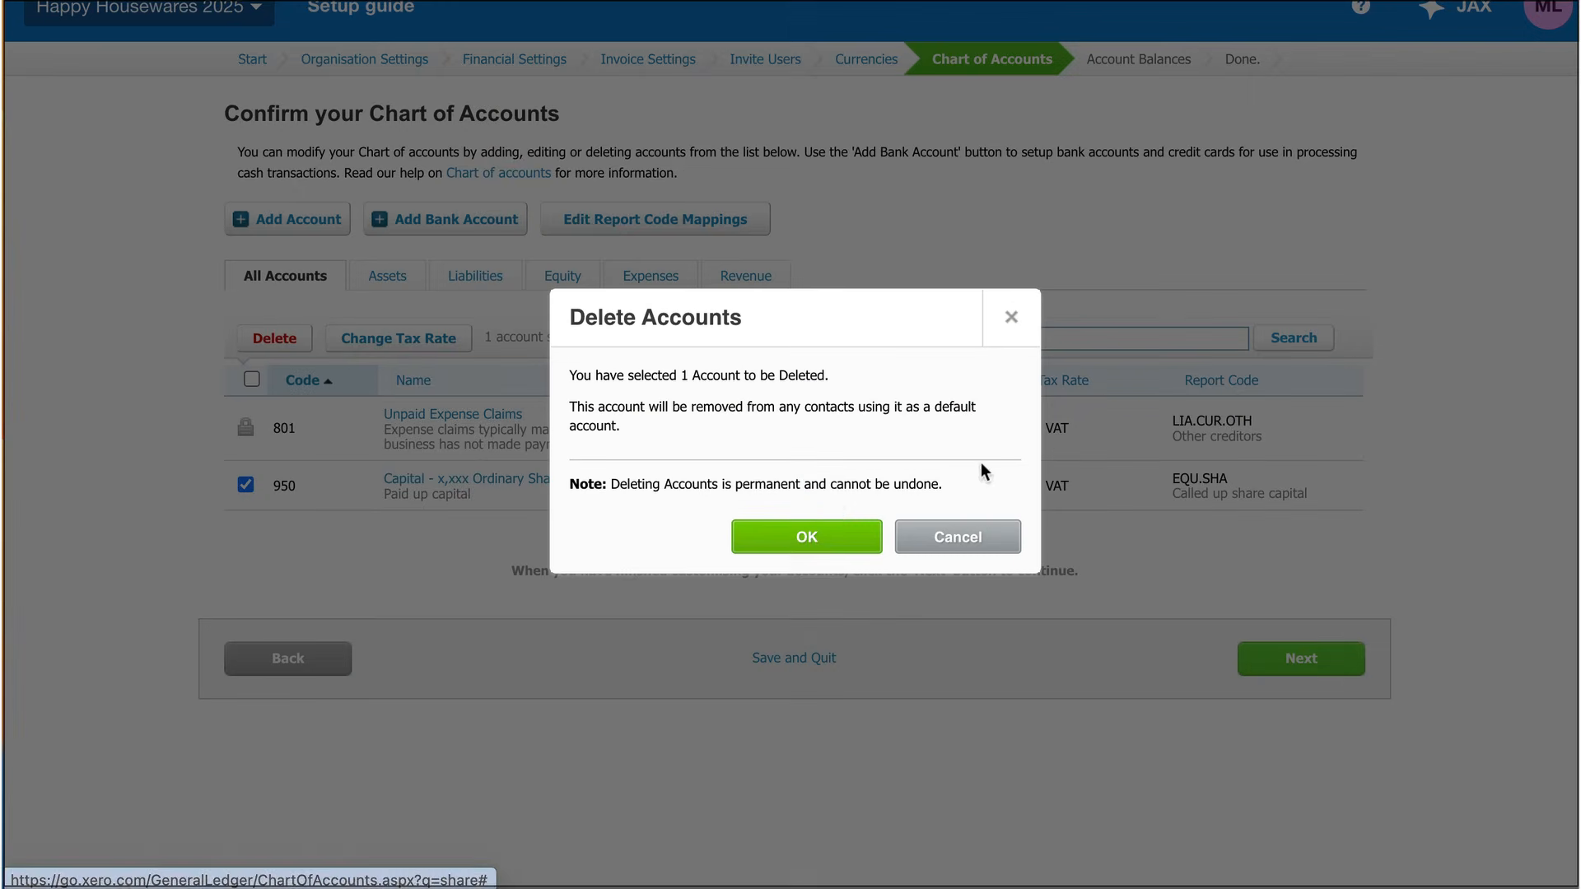
click(806, 537)
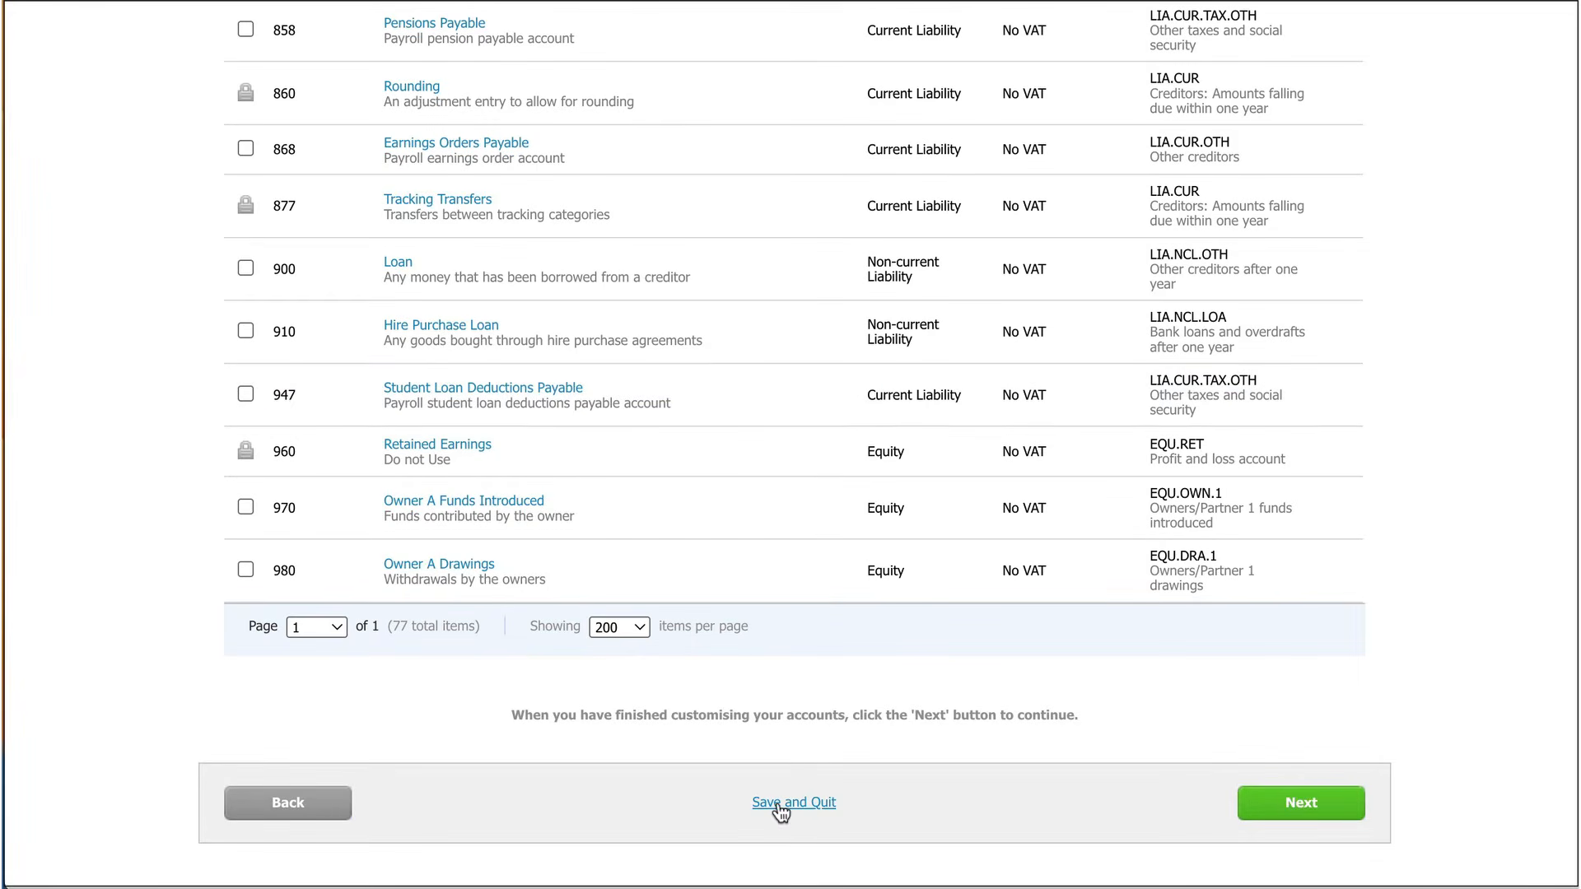
click(1307, 815)
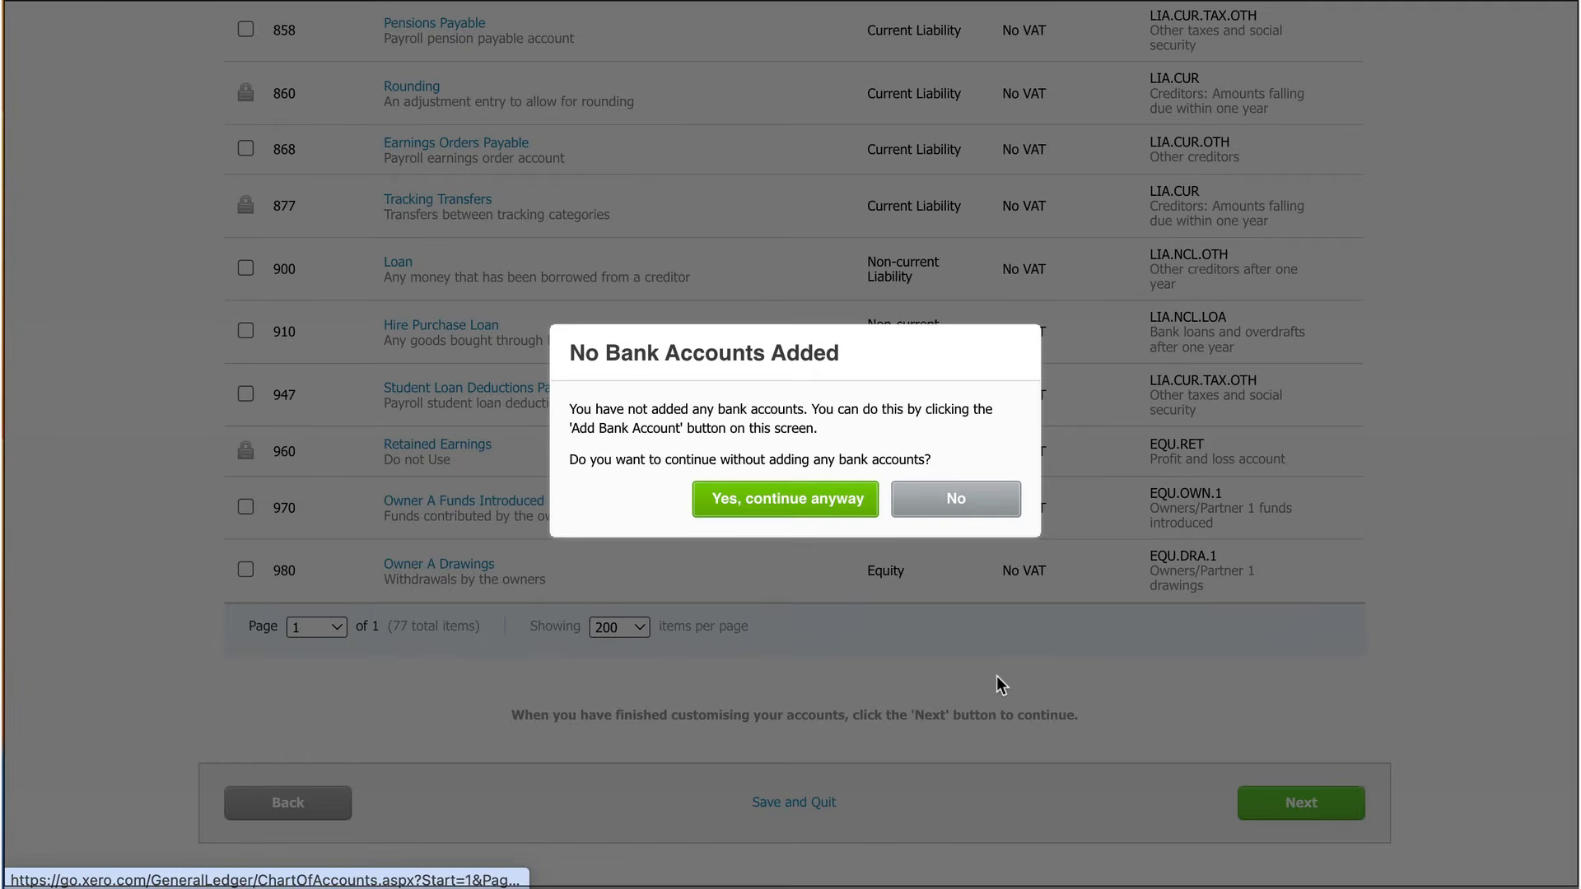
click(768, 499)
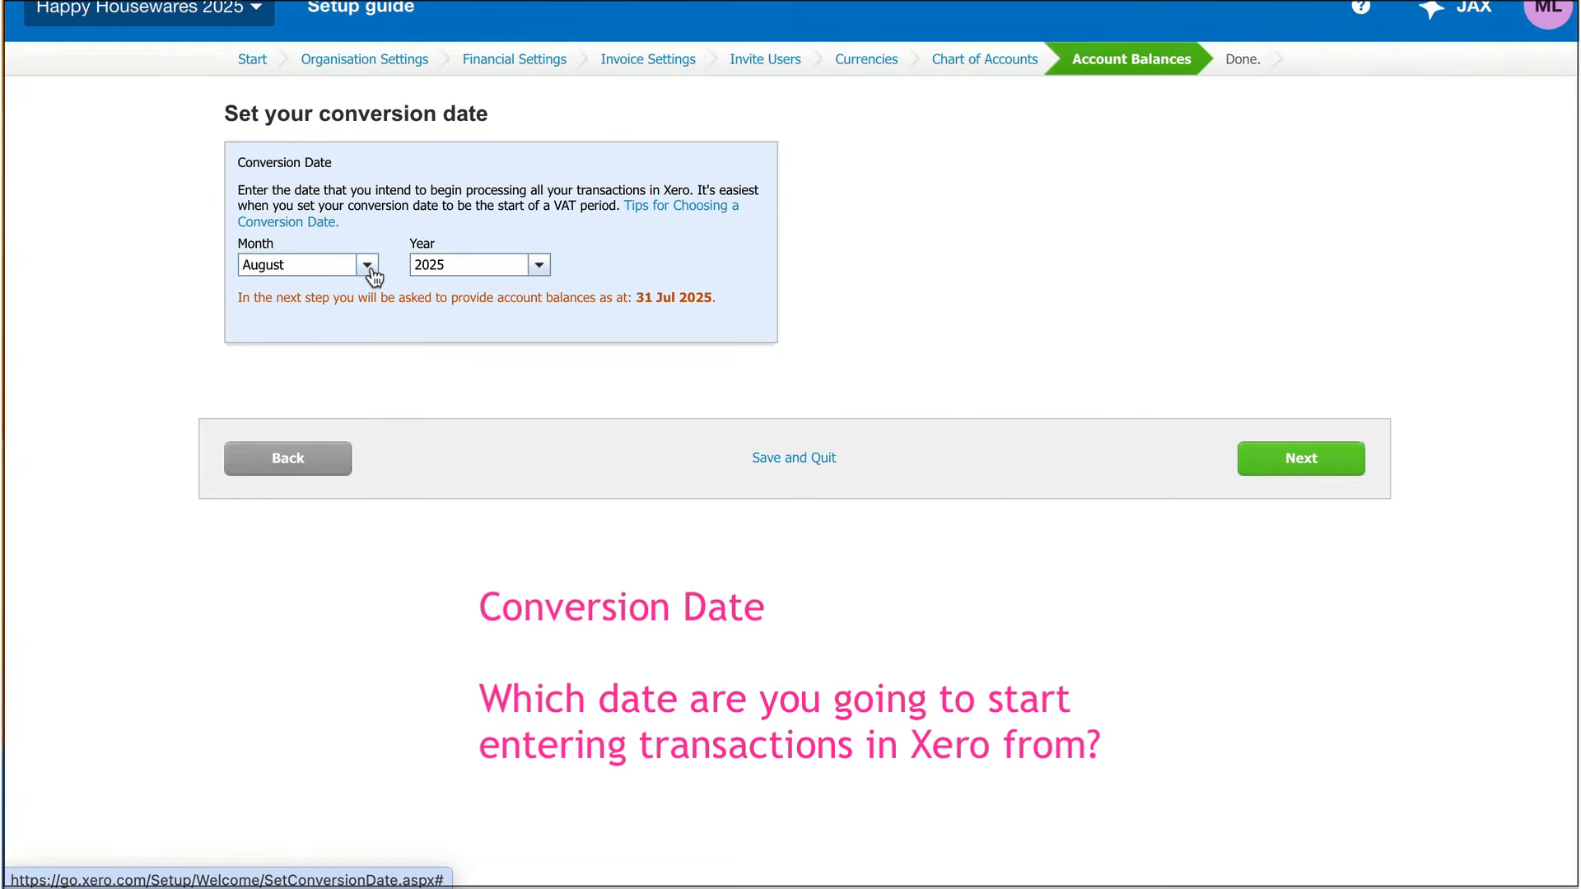
Set the conversion date to April 2025 and finish the setup guide without entering any opening account balances
click(367, 265)
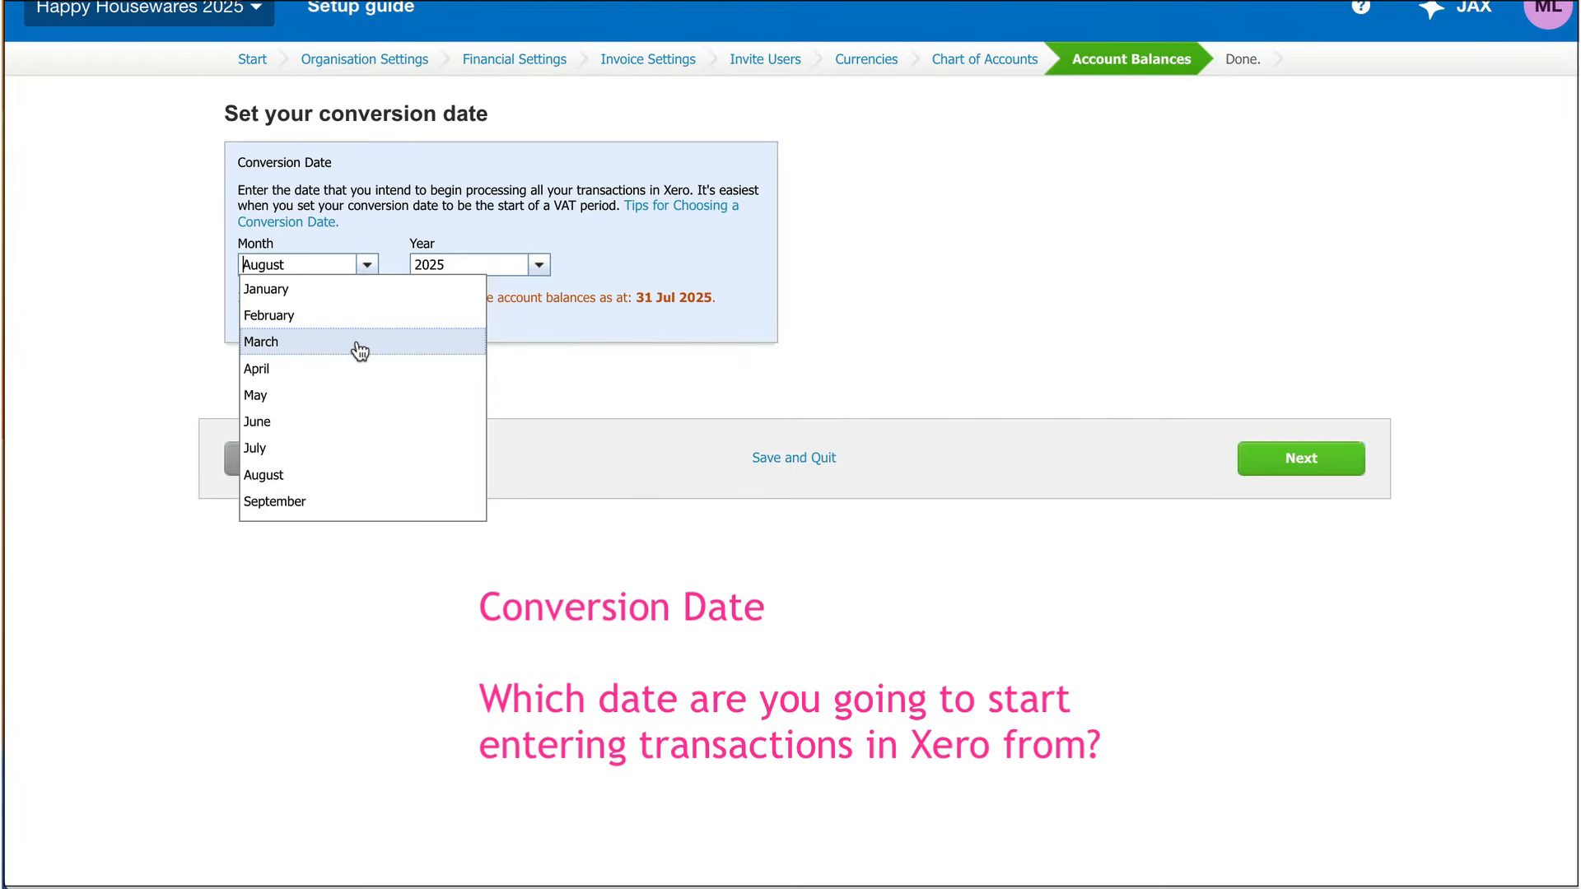
click(280, 369)
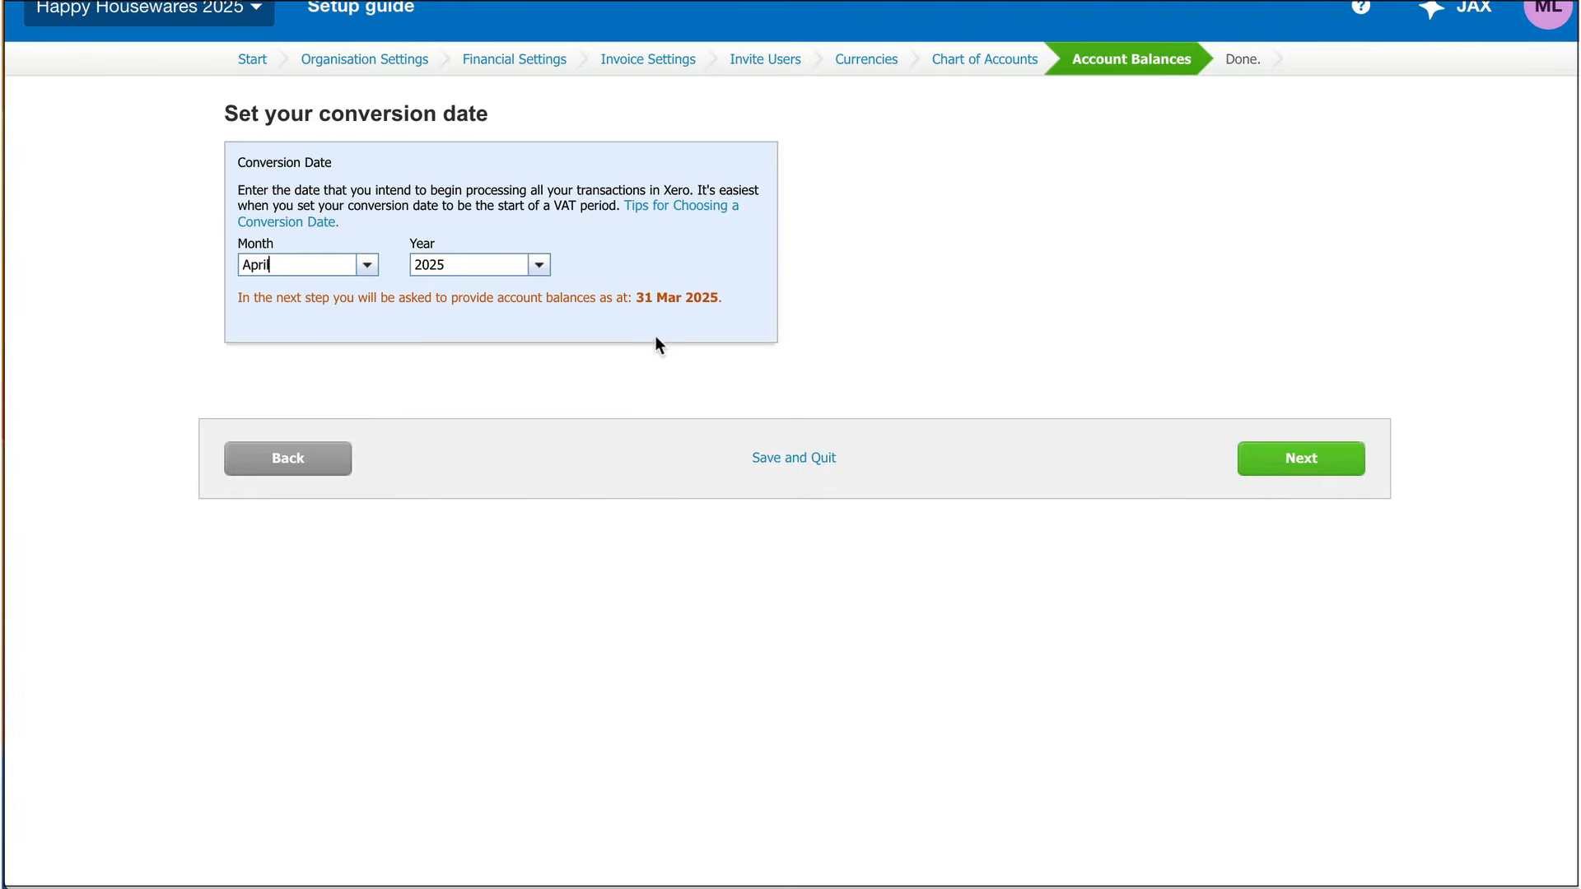
click(1299, 462)
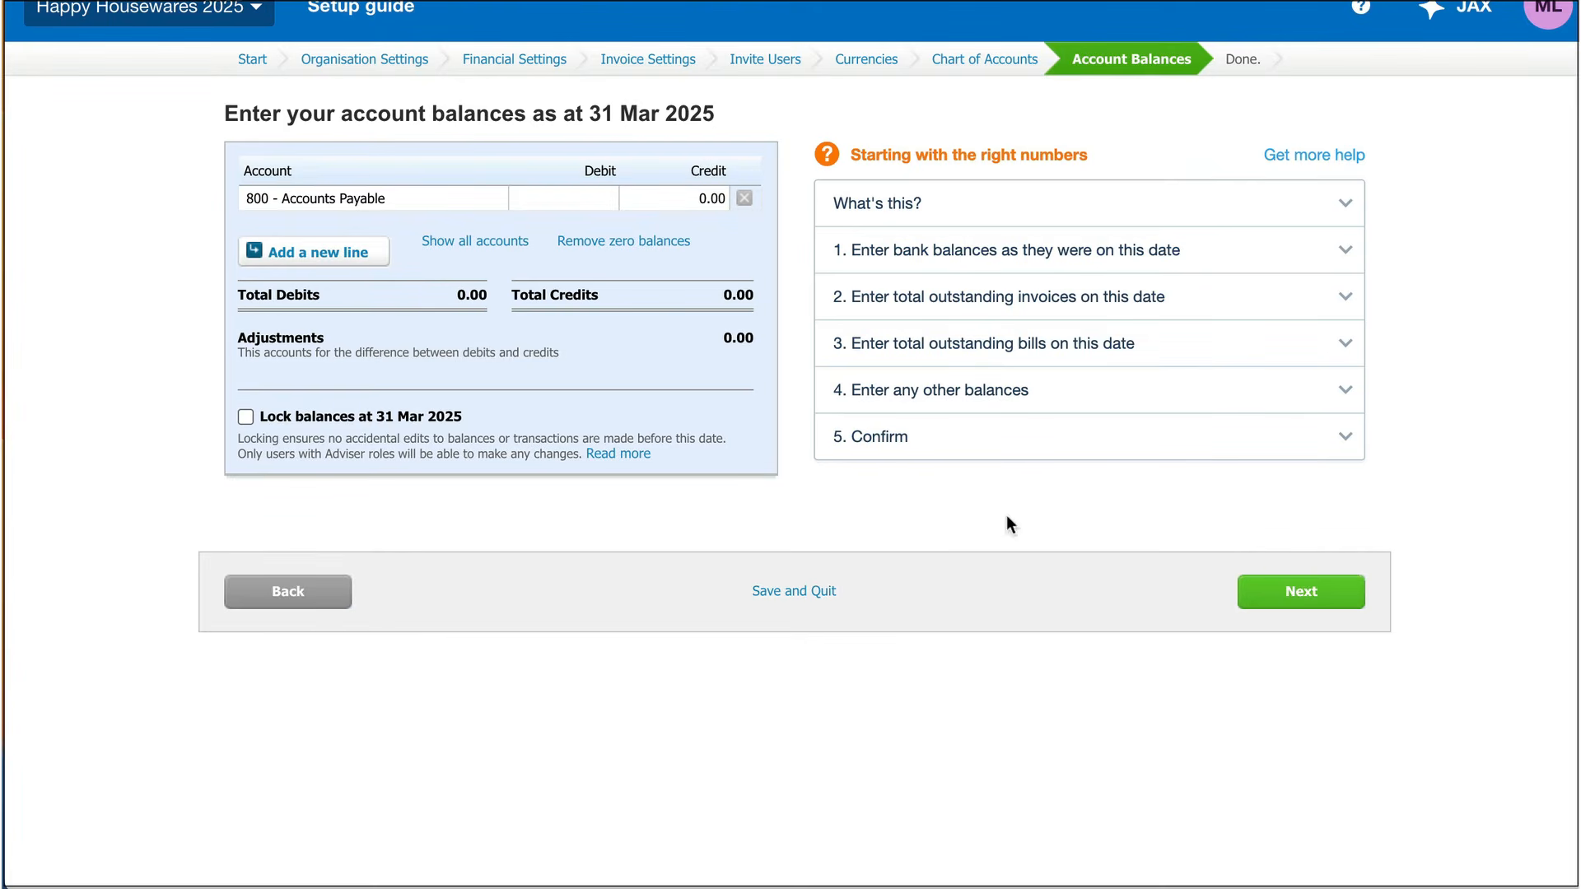
click(1296, 600)
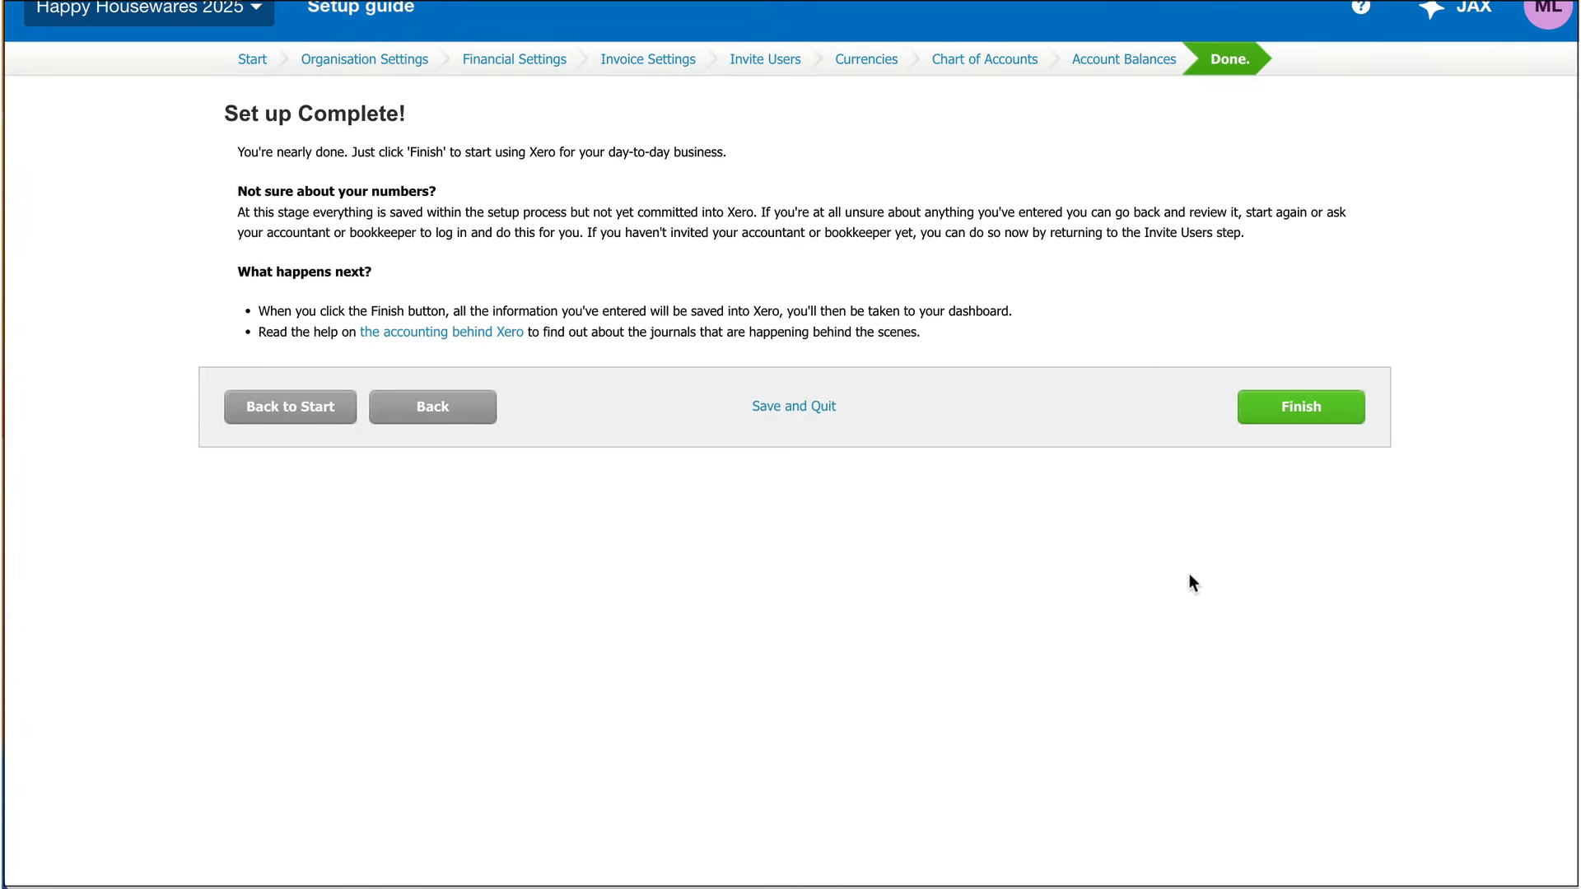
click(1304, 408)
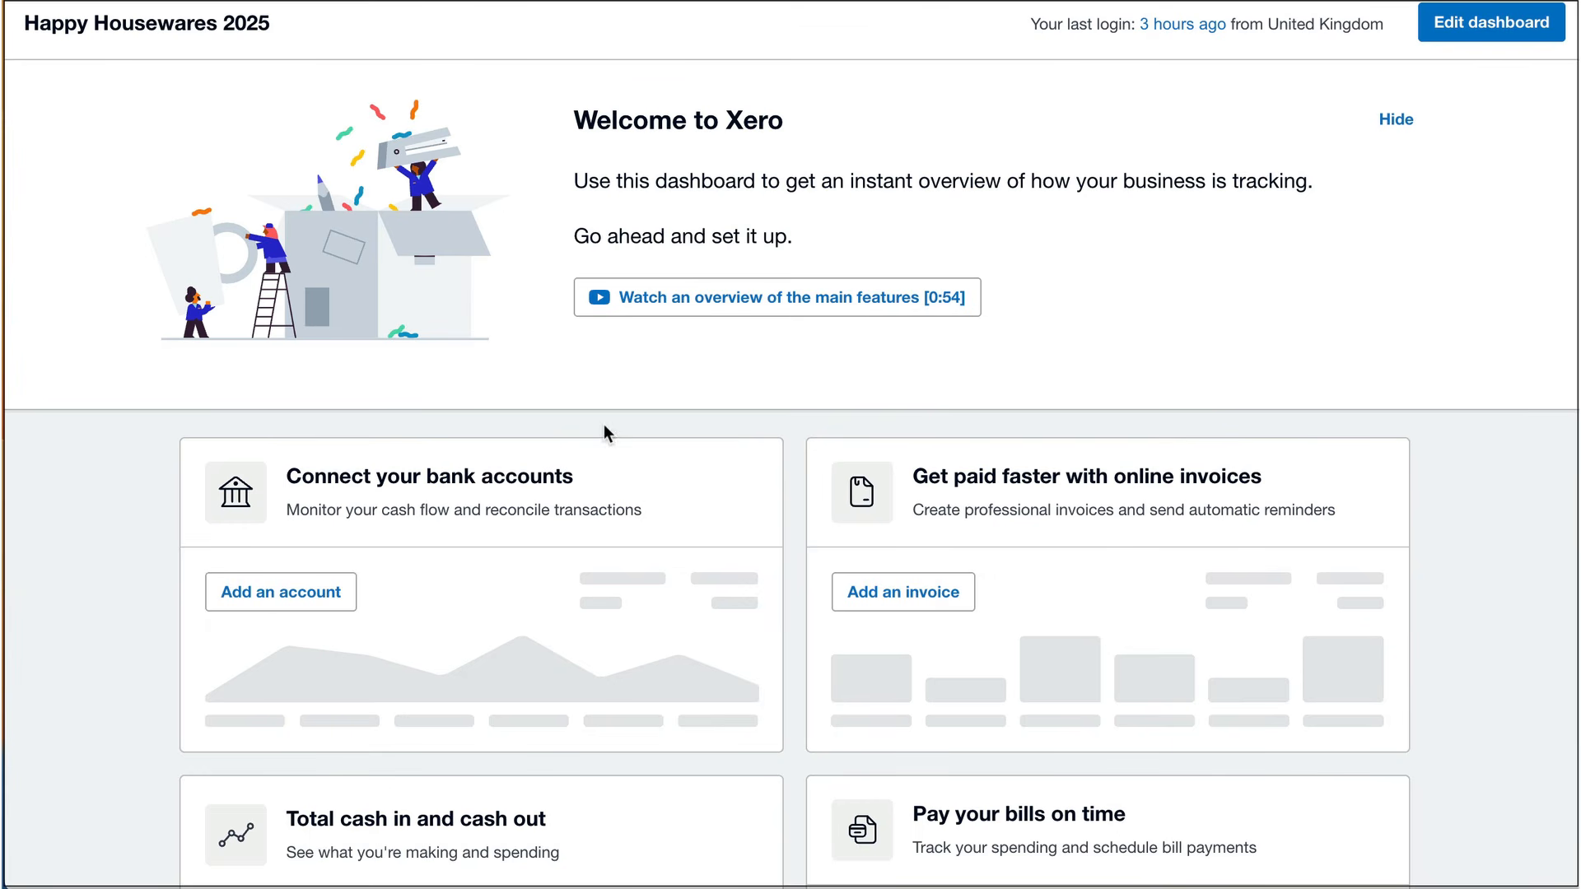
Start connecting a Lloyds Business (UK) bank account and examine the bank's log-on page for account sharing
click(284, 594)
scroll(768, 480, down, 2)
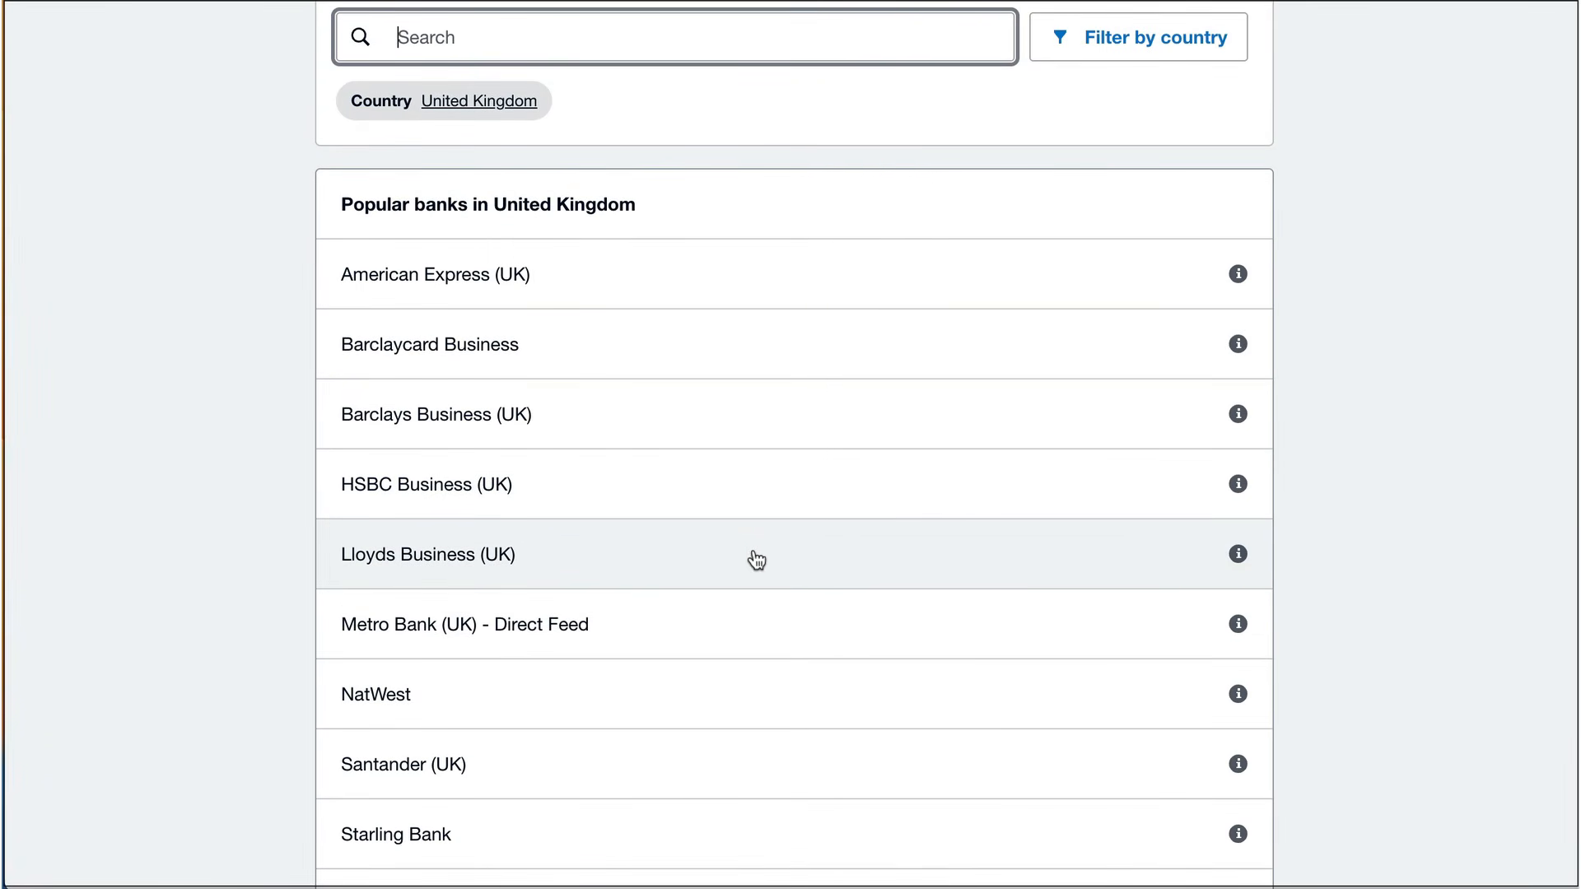
click(756, 560)
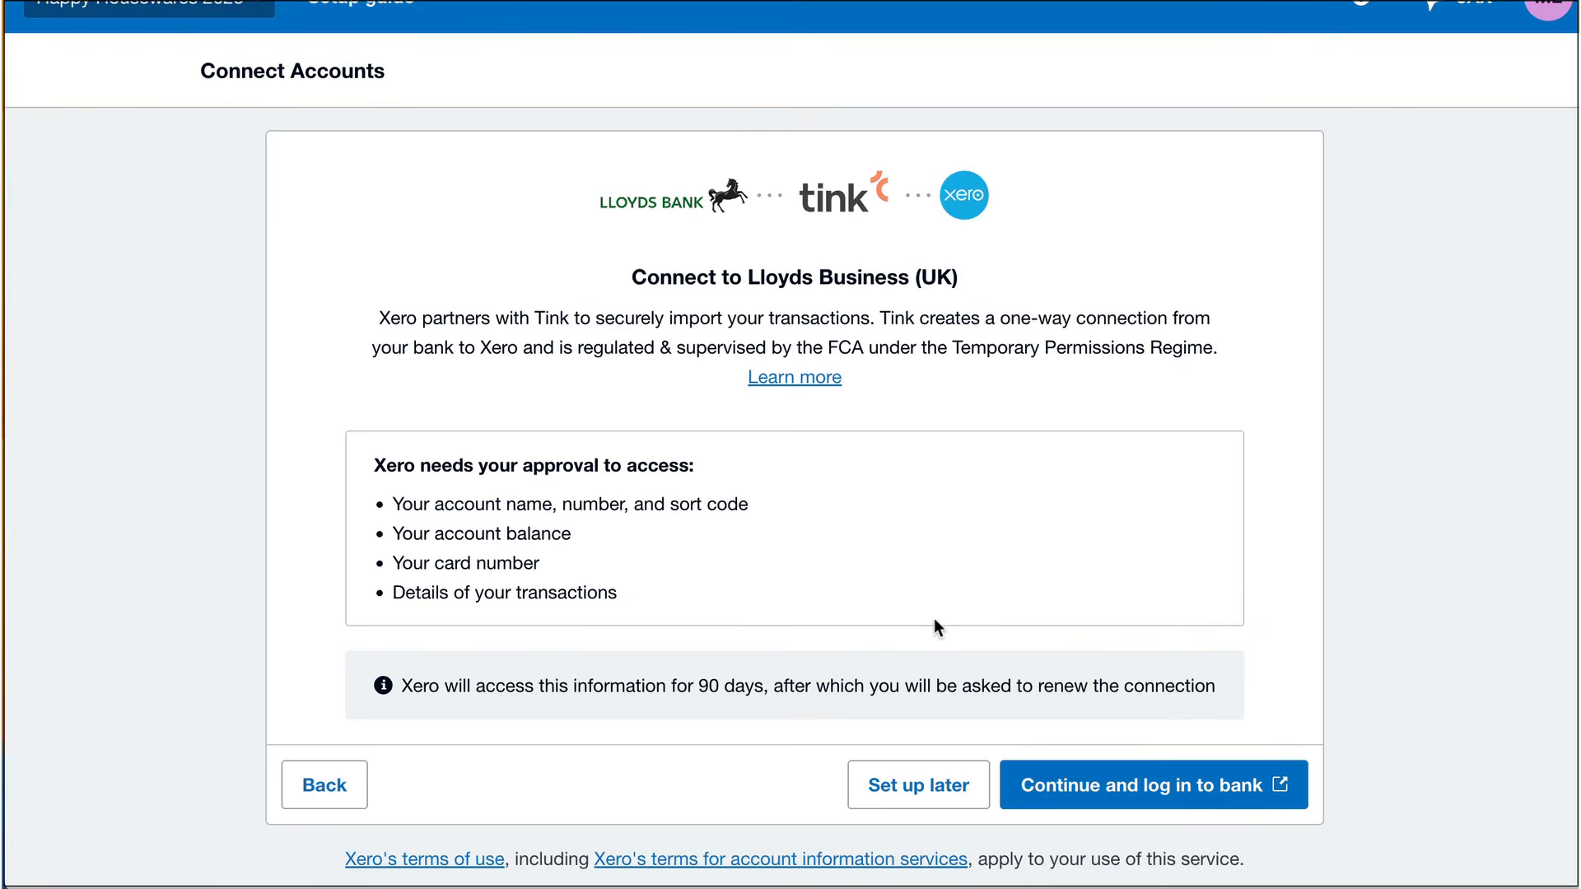
click(1144, 792)
scroll(774, 331, down, 1)
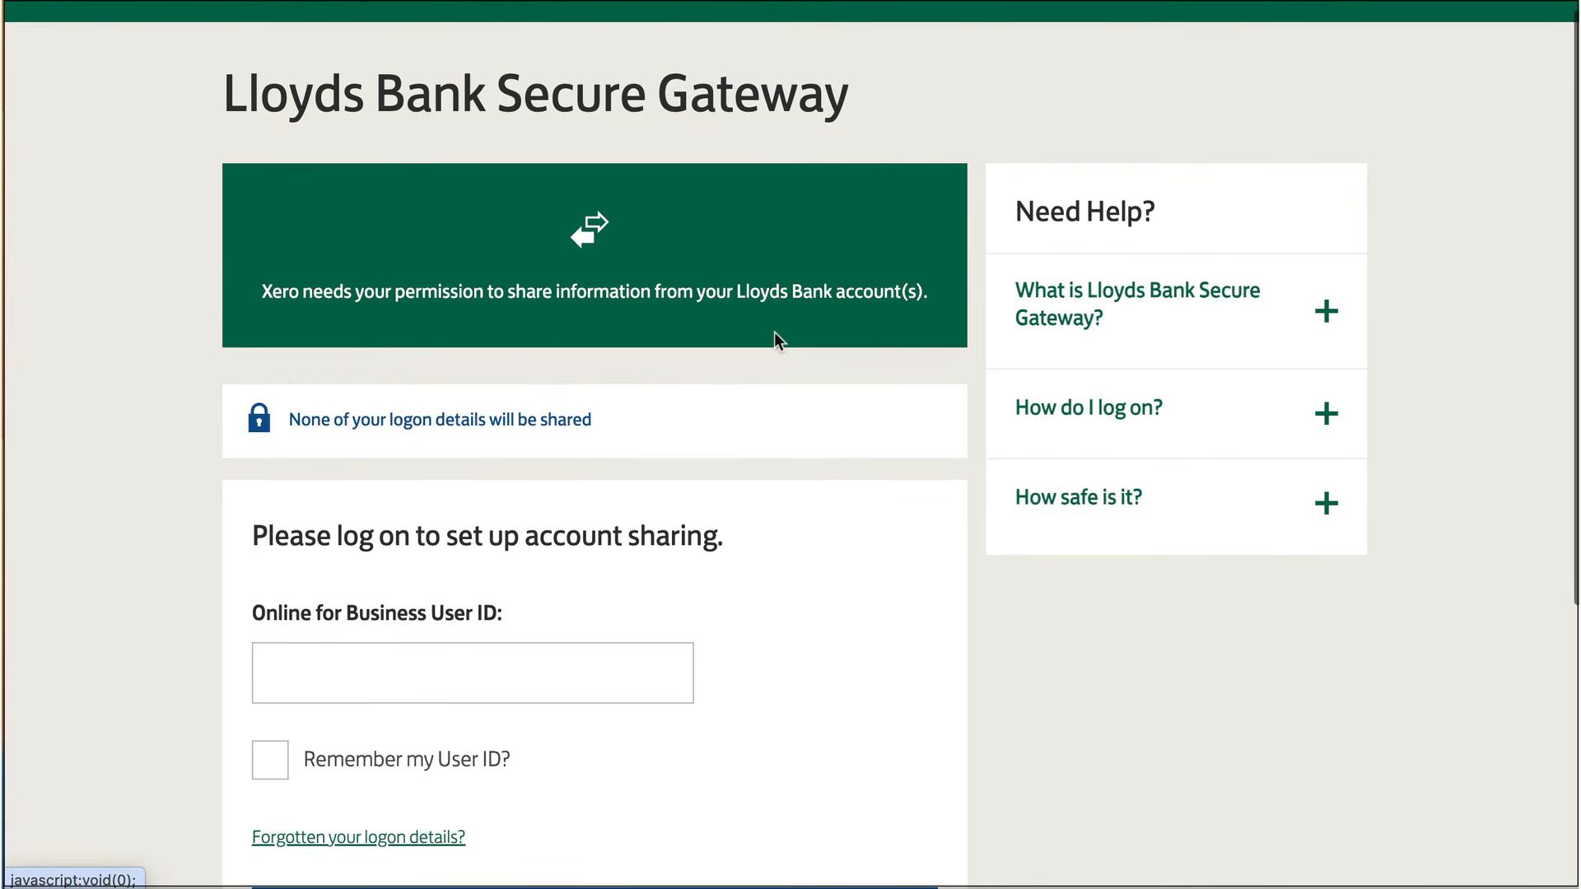
scroll(817, 460, up, 1)
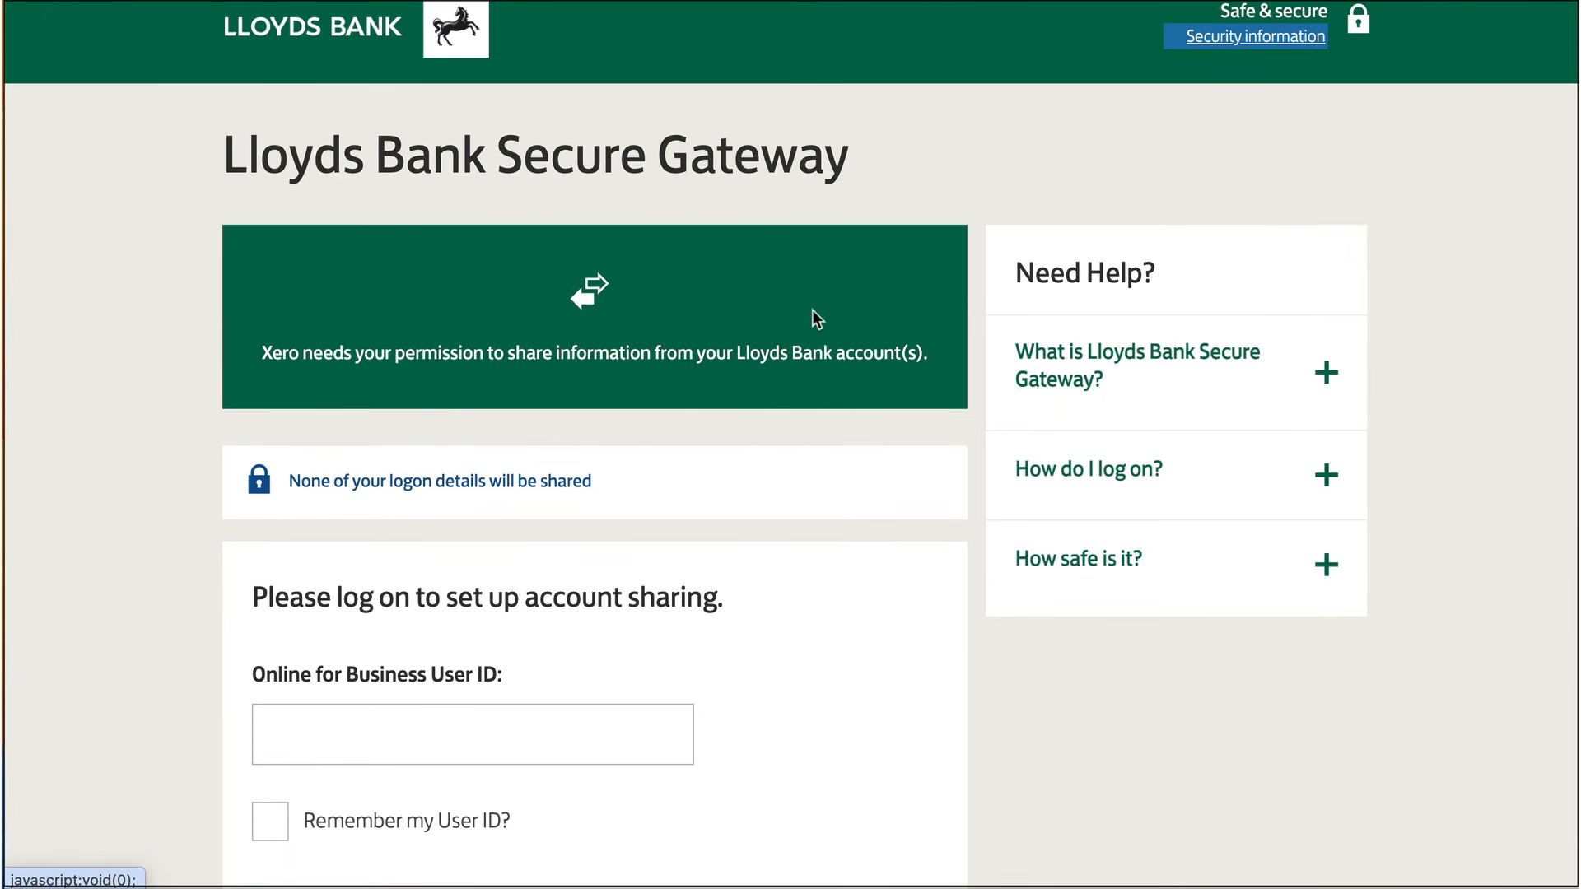
scroll(812, 309, down, 3)
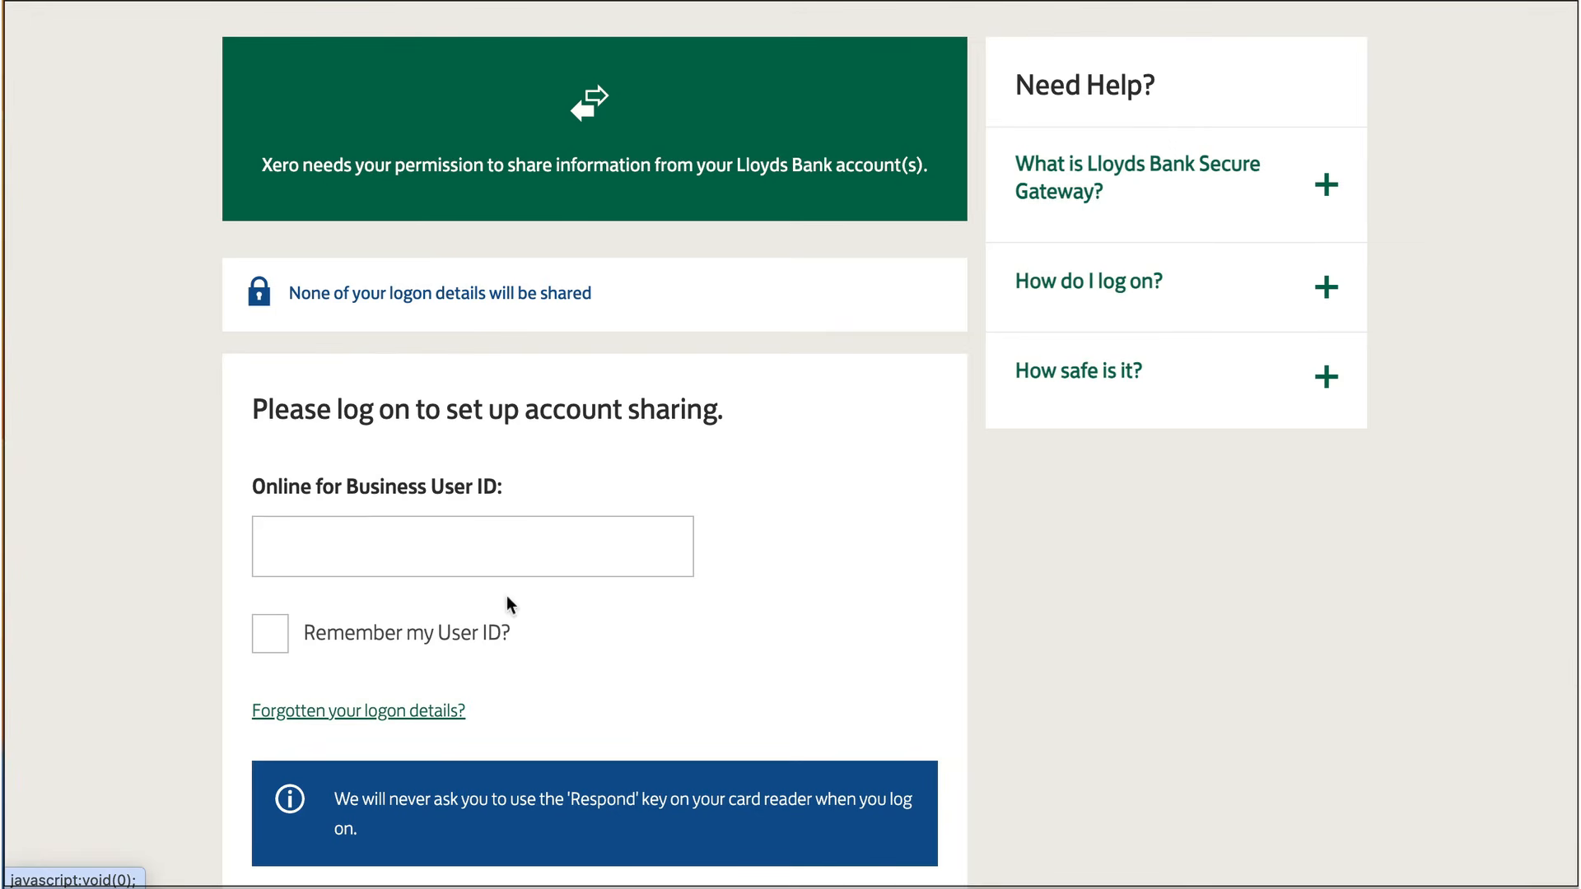
click(601, 567)
Open the user profile menu from the organisation's dashboard
scroll(660, 575, up, 3)
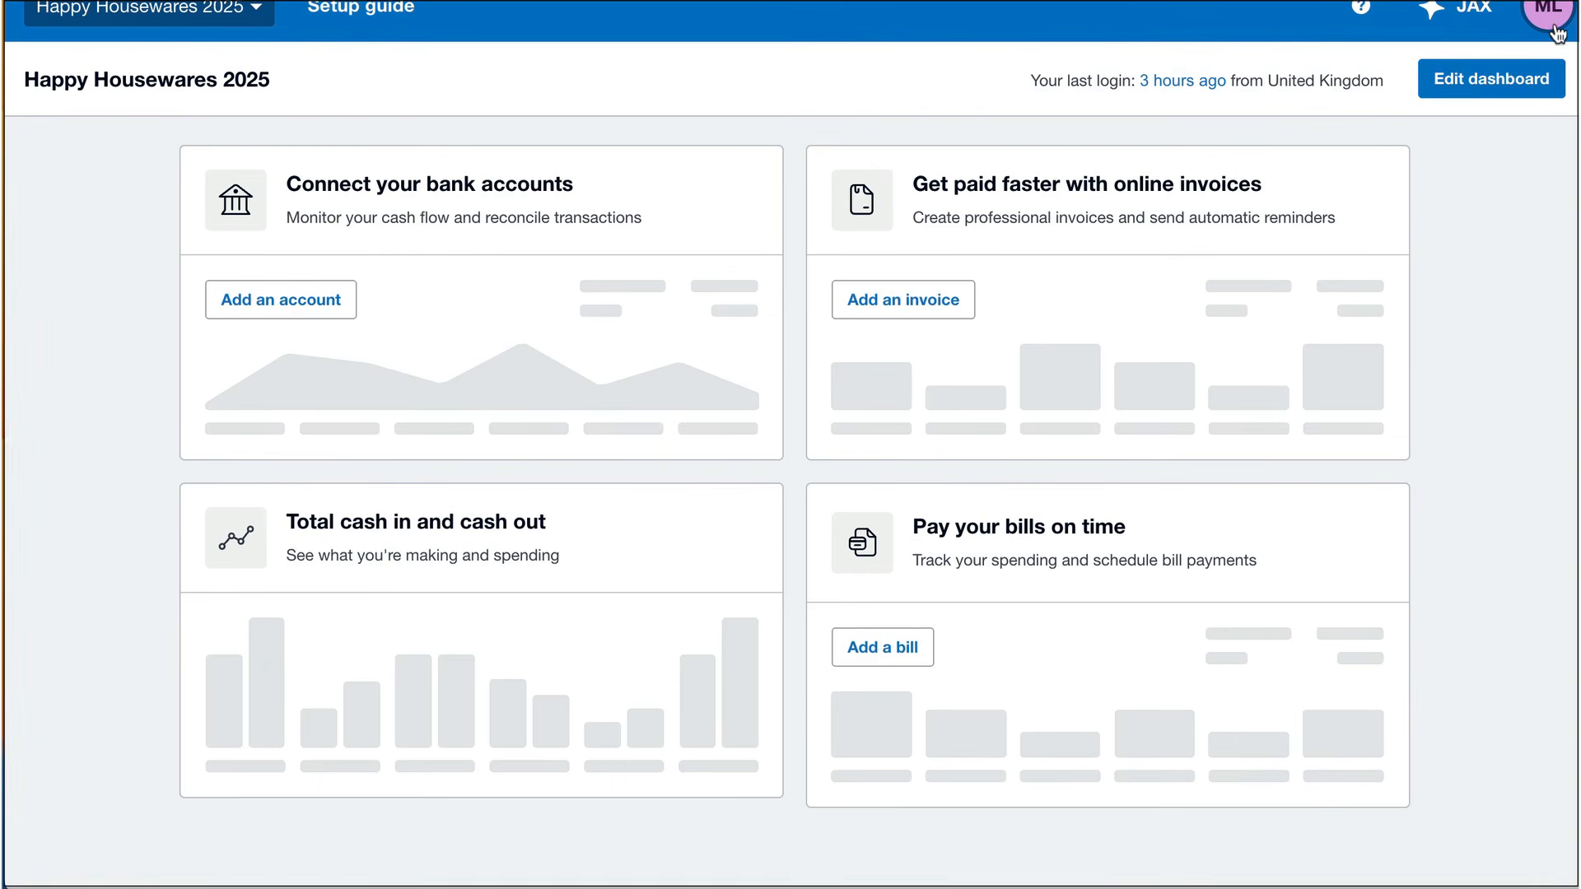
click(1551, 19)
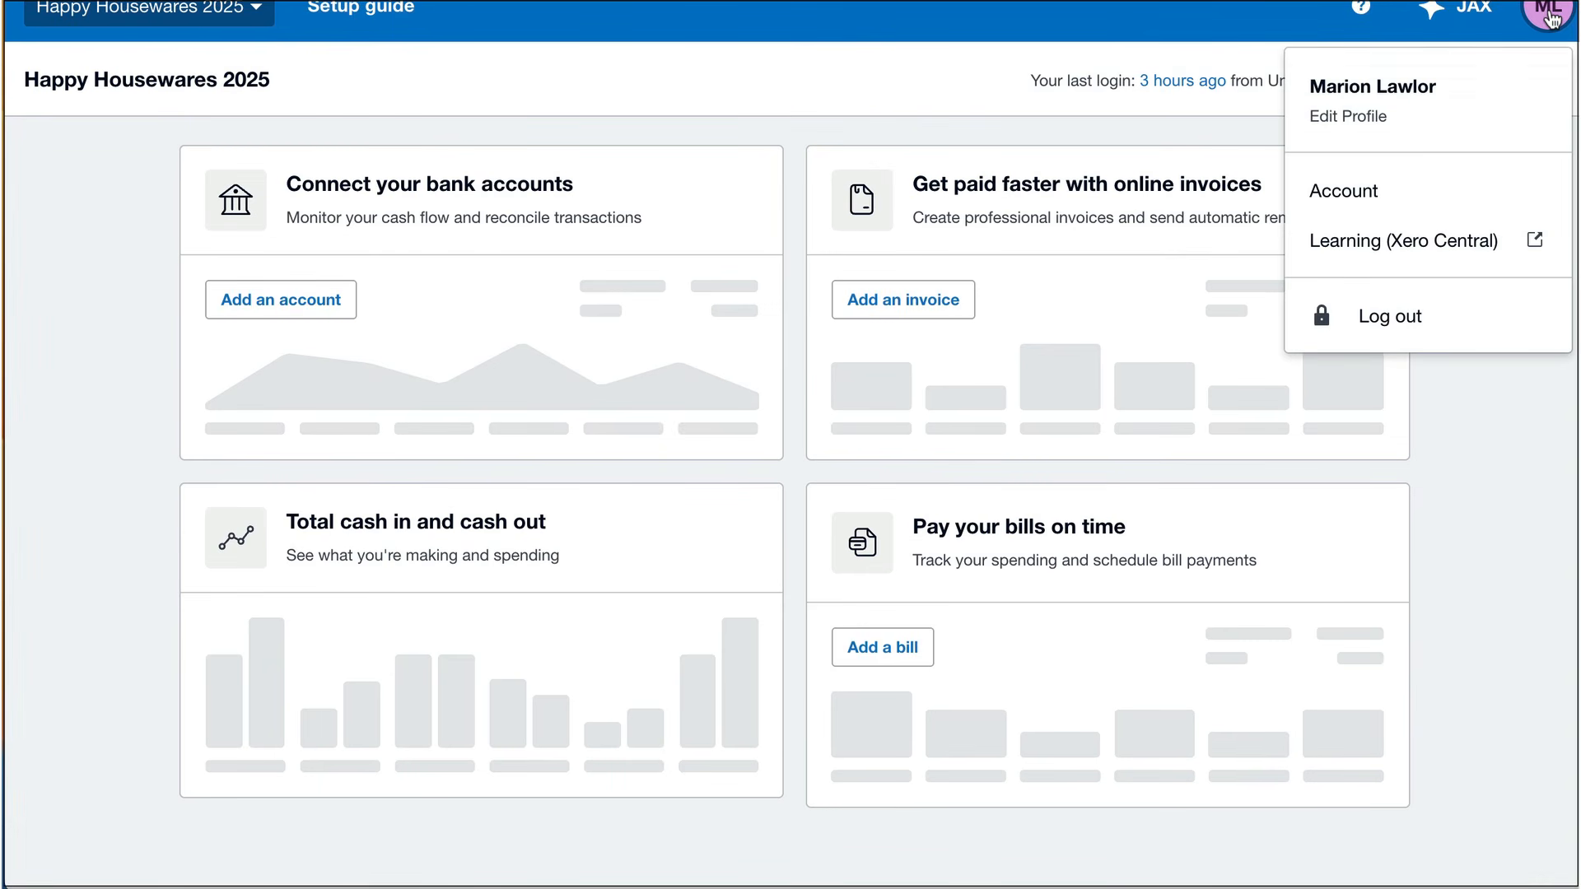